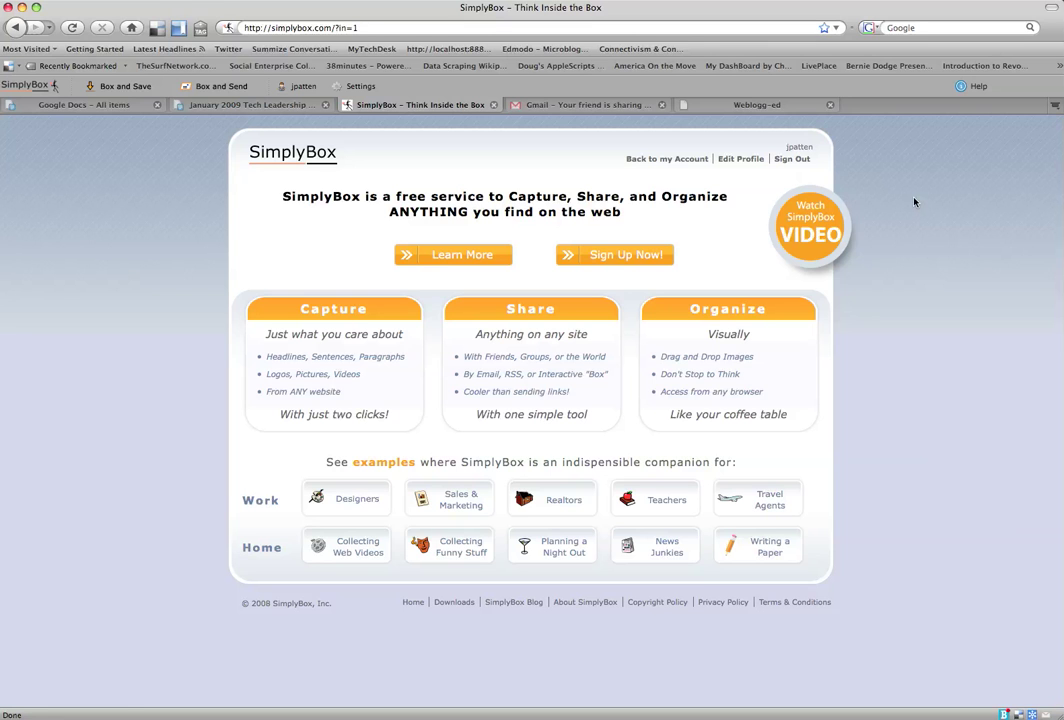
Switch to the Weblogg-ed blog tab, then back to the SimplyBox home page.
click(751, 106)
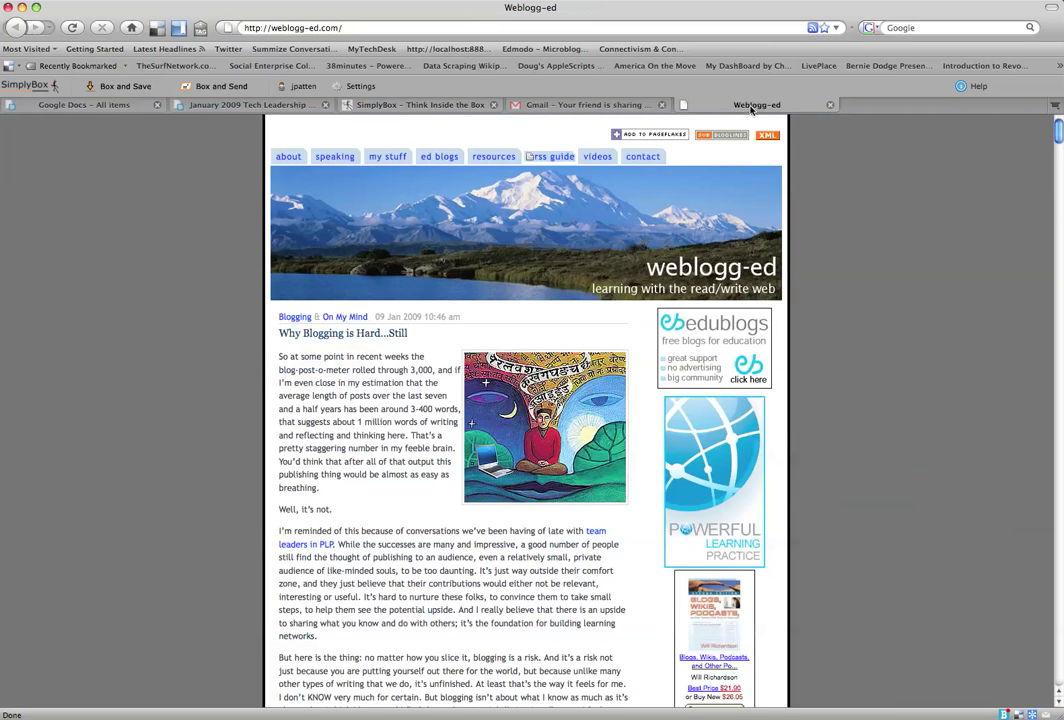
click(440, 106)
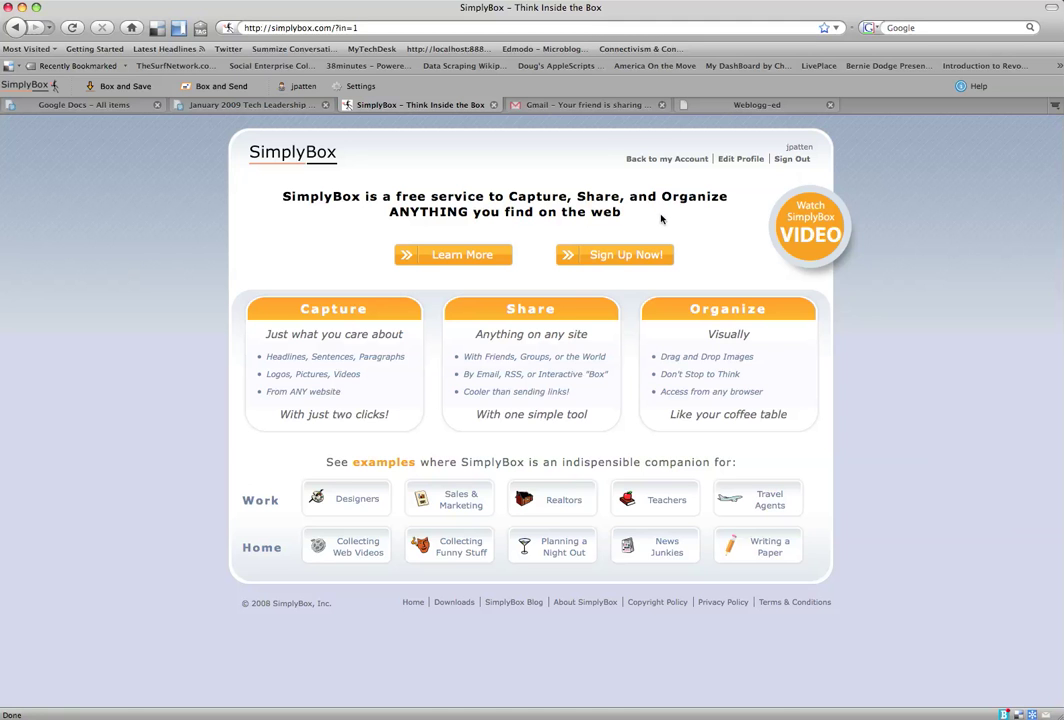
click(757, 104)
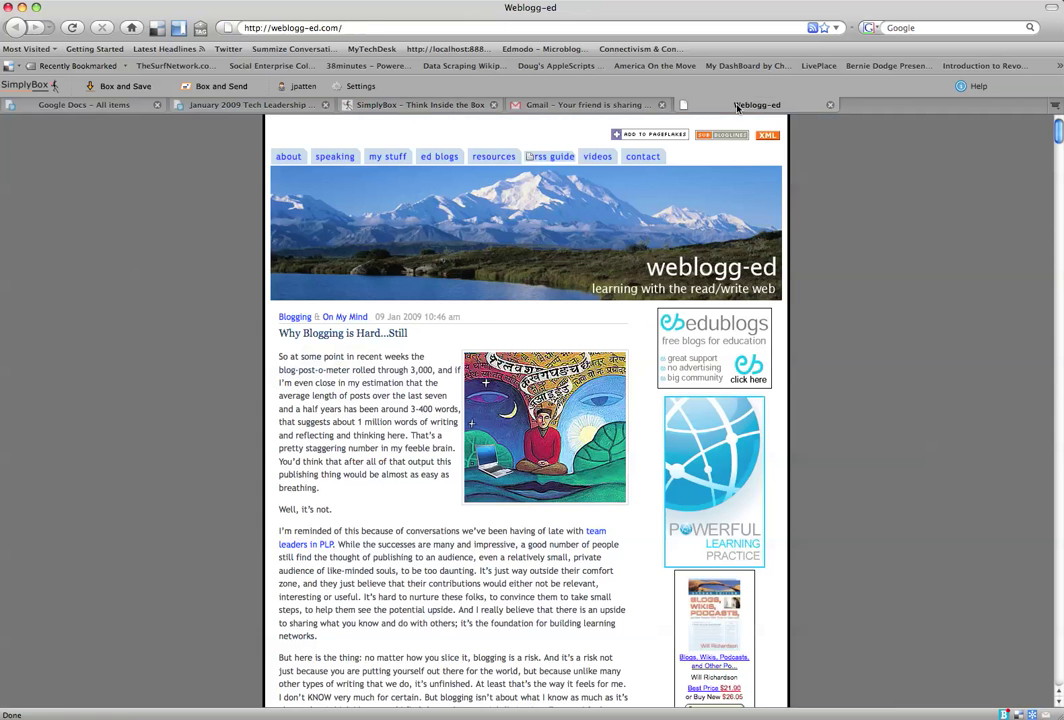
click(380, 28)
text(w)
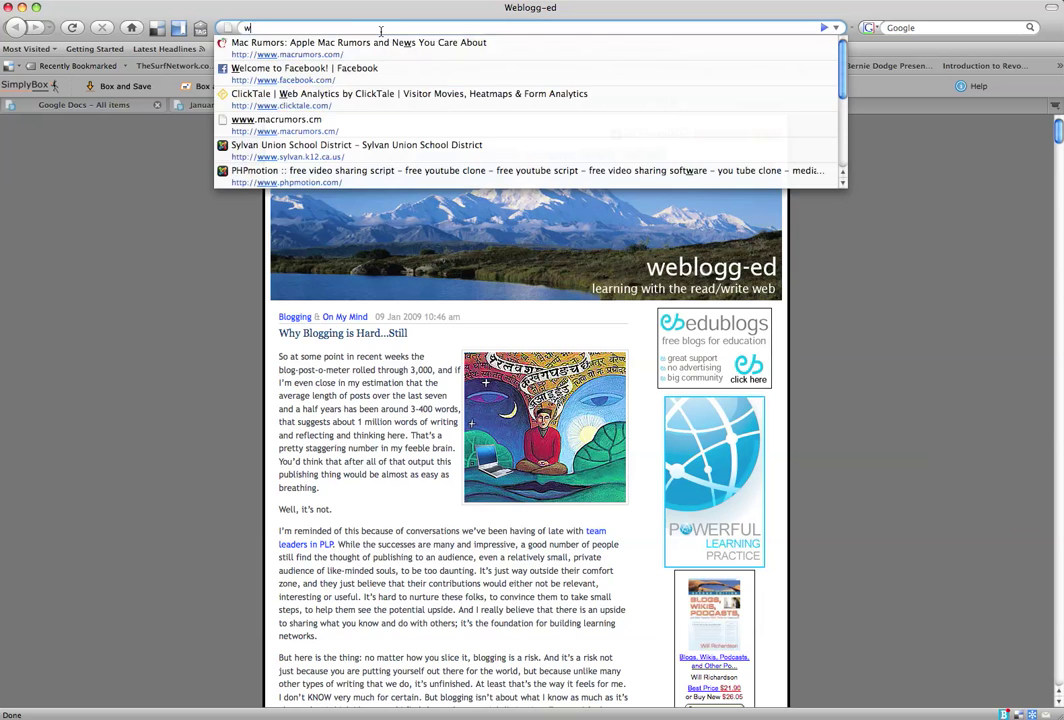
text(ww.flic)
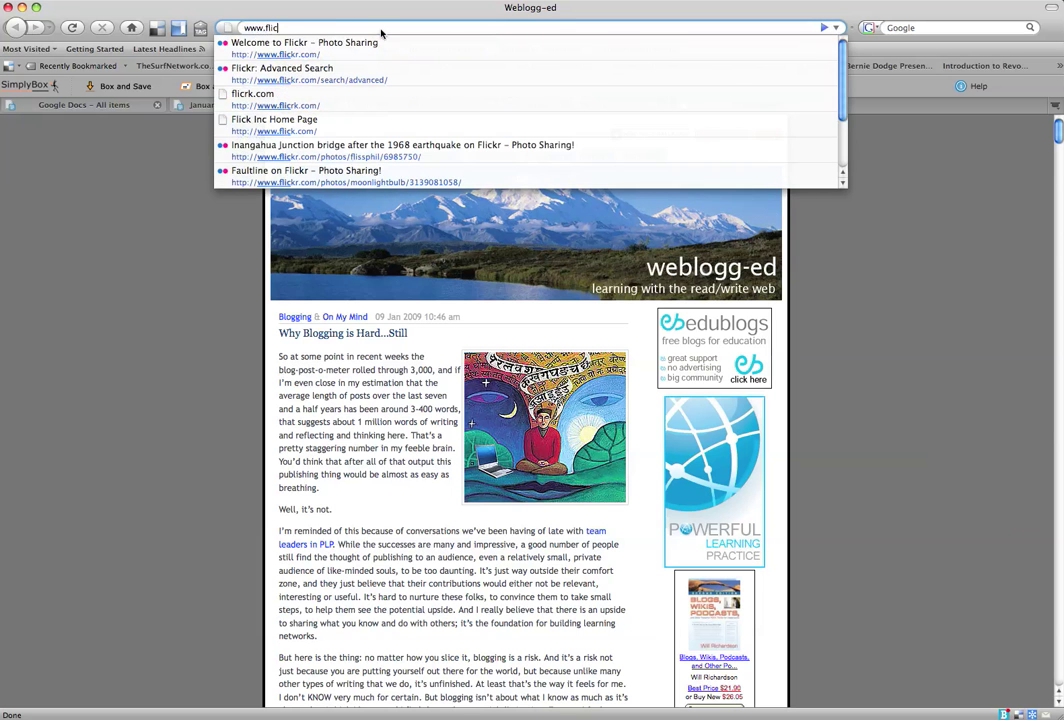
click(380, 40)
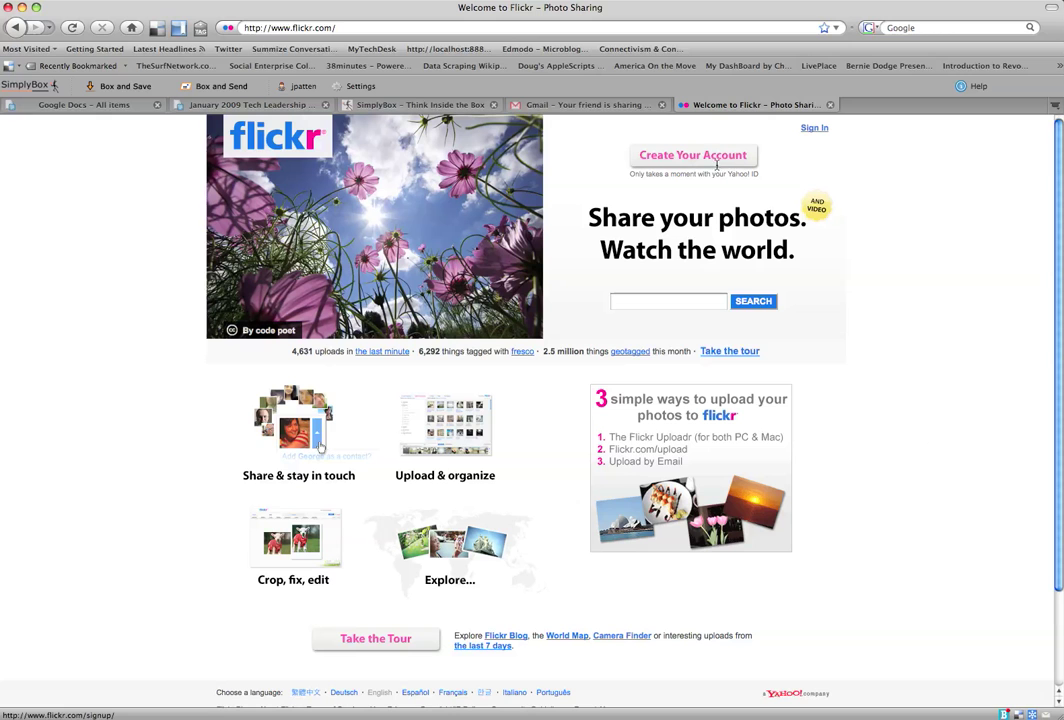
Search Flickr photos for 'fault'.
click(657, 303)
text(fault)
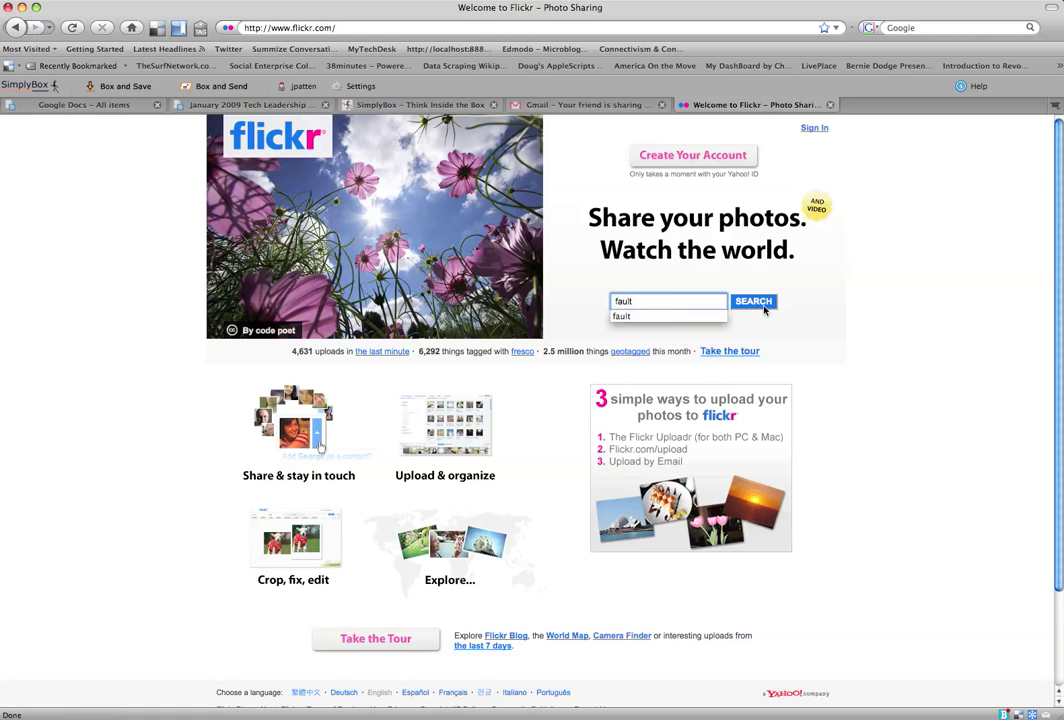
key(Escape)
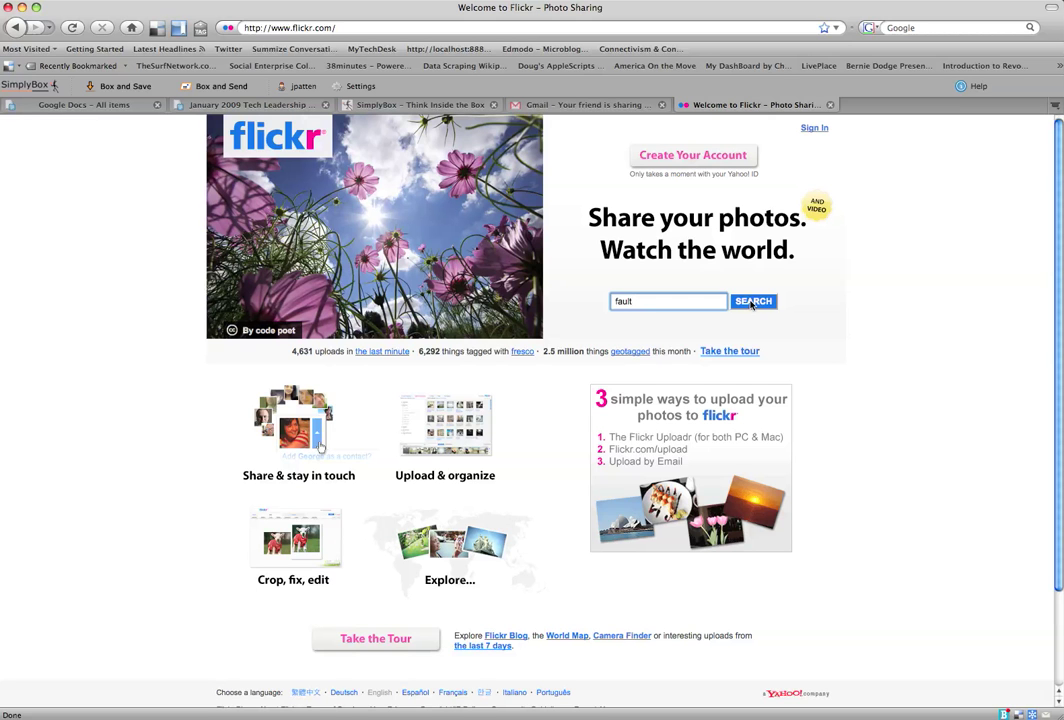
click(752, 302)
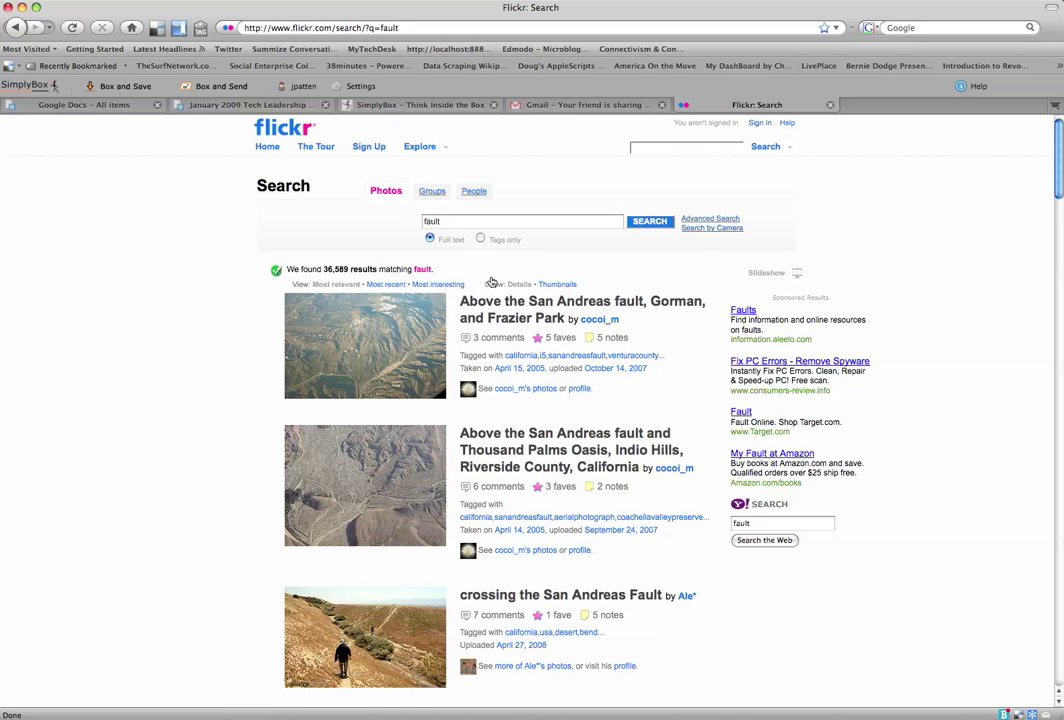
Limit the fault search to commercial-use, modifiable Creative Commons photos and open 'The Hayward Fault at Work'.
click(704, 220)
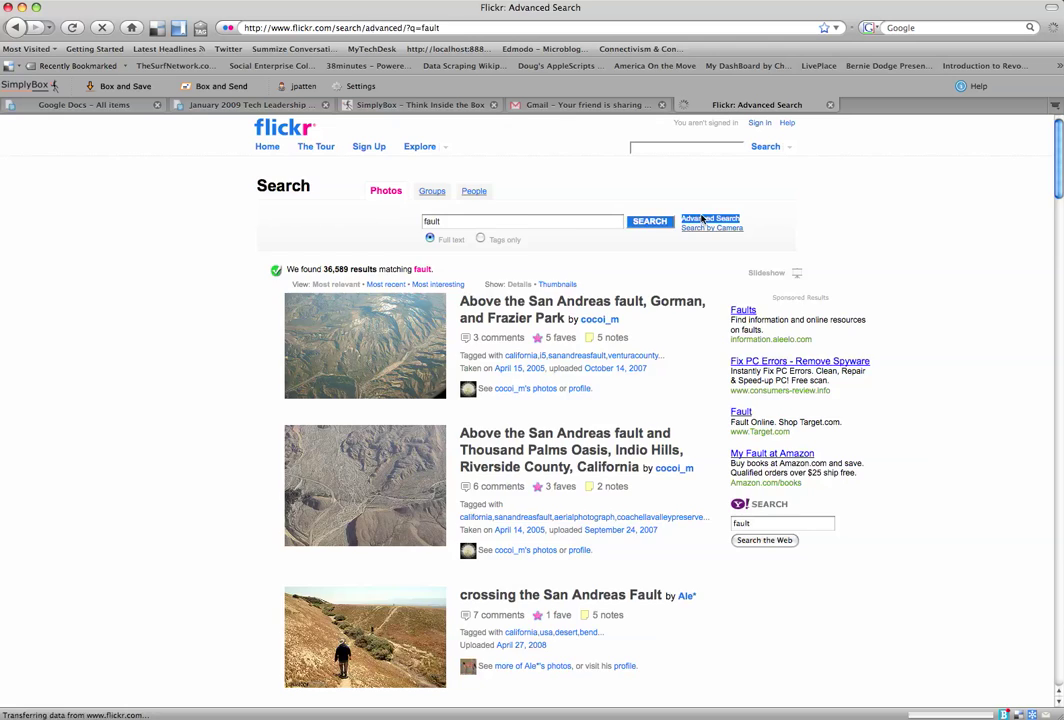
scroll(591, 485, down, 4)
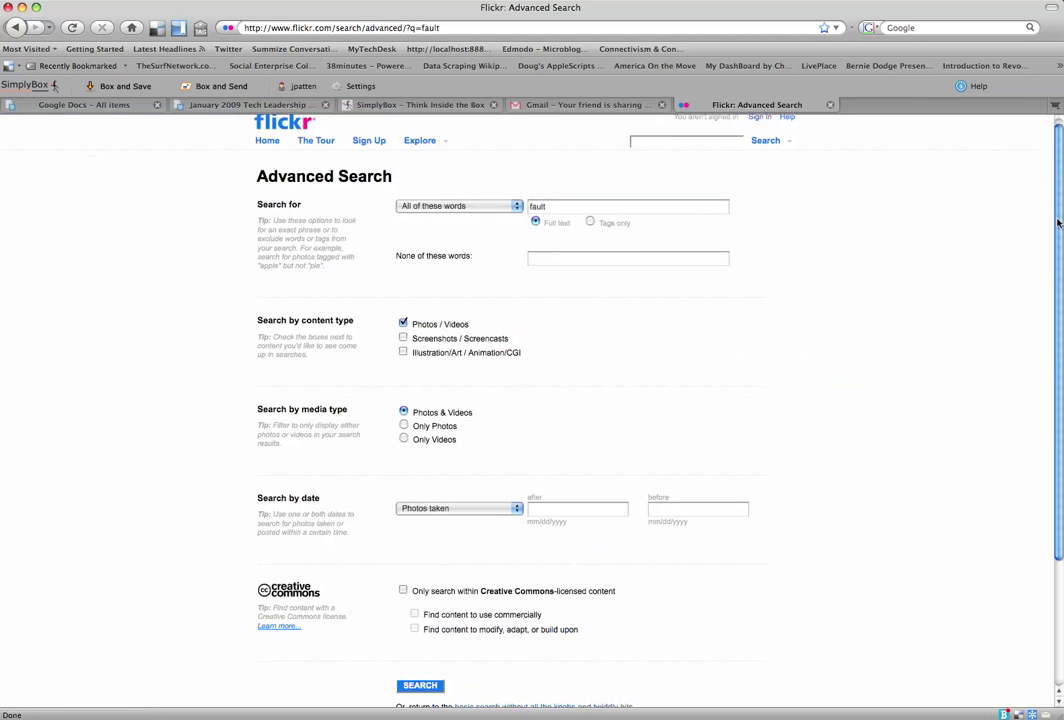
click(402, 425)
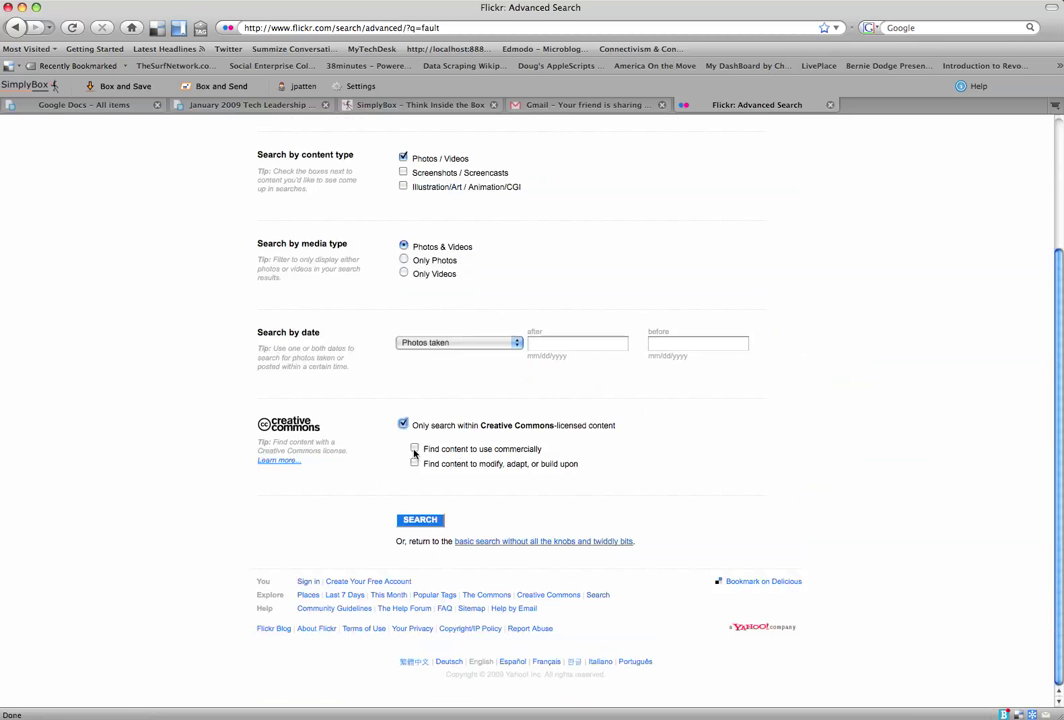
click(414, 448)
click(414, 463)
click(420, 520)
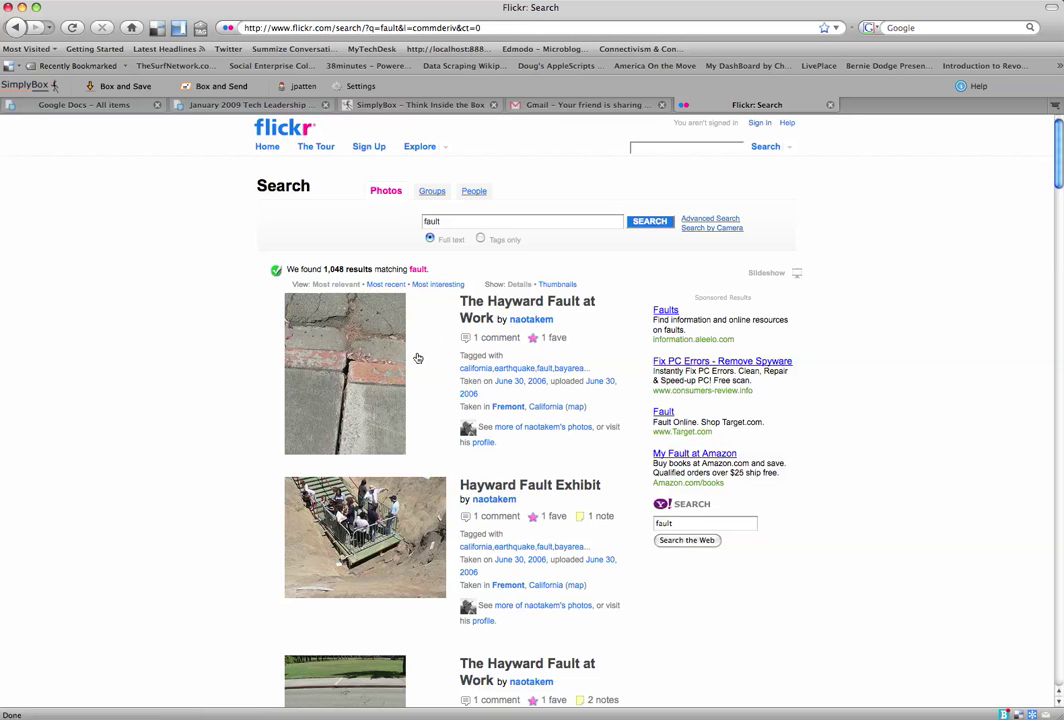
click(349, 346)
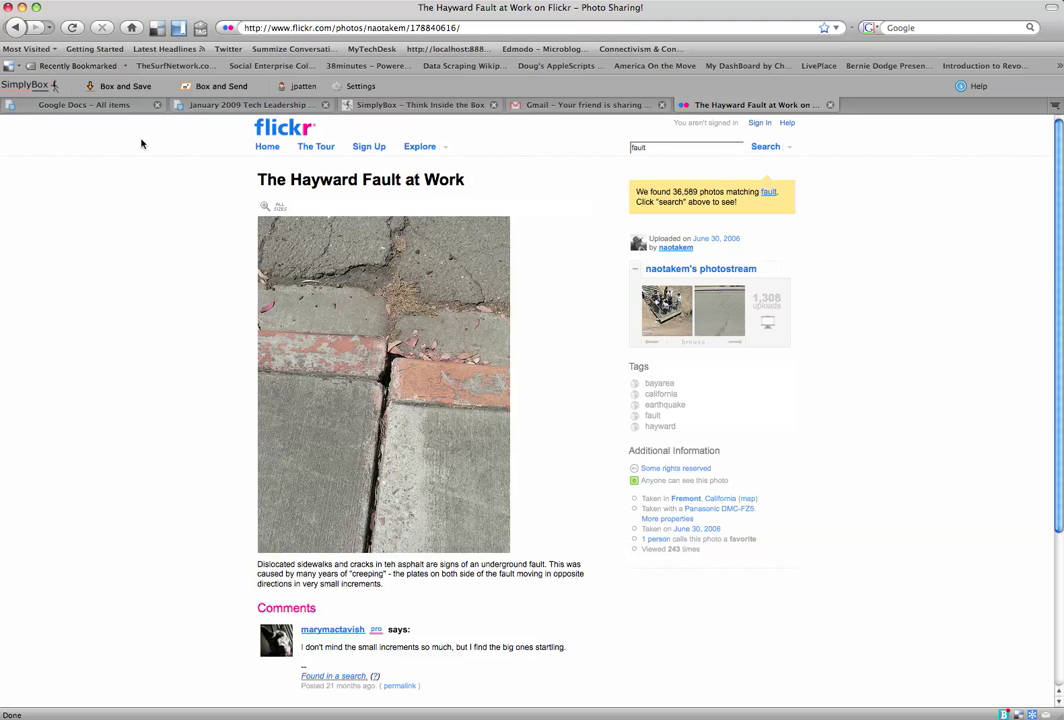
Start a SimplyBox capture on the Flickr photo page.
click(109, 88)
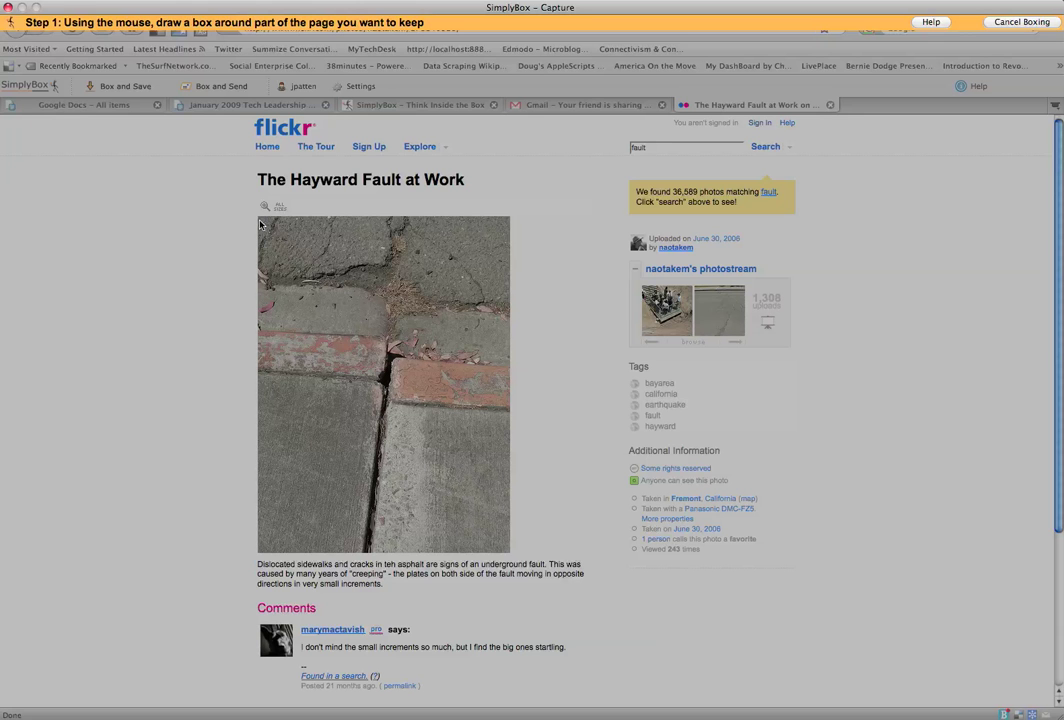
Mark 'The Hayward Fault at Work' photo as the capture and drop it into a storage box.
drag(263, 225, 508, 553)
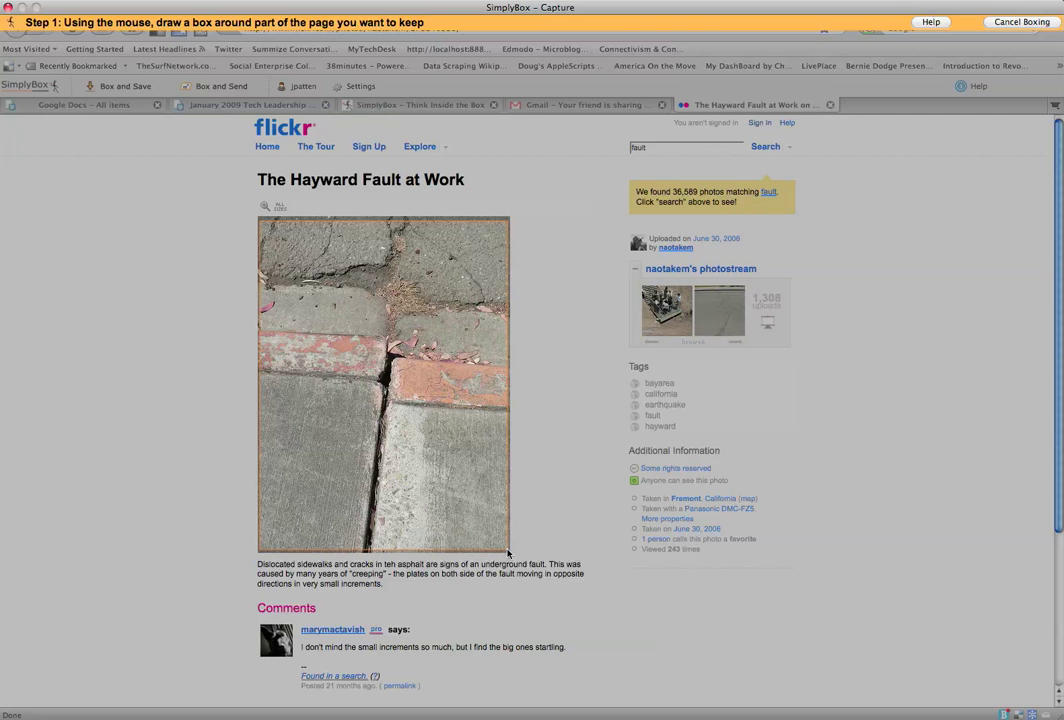
drag(507, 552, 507, 552)
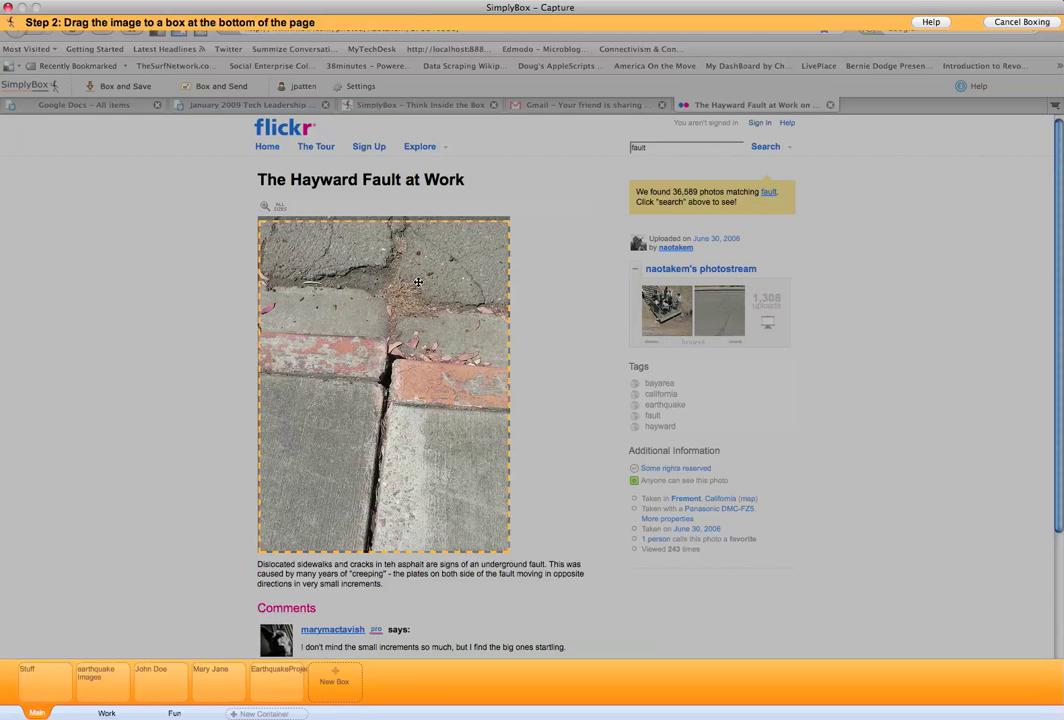
drag(343, 283, 212, 686)
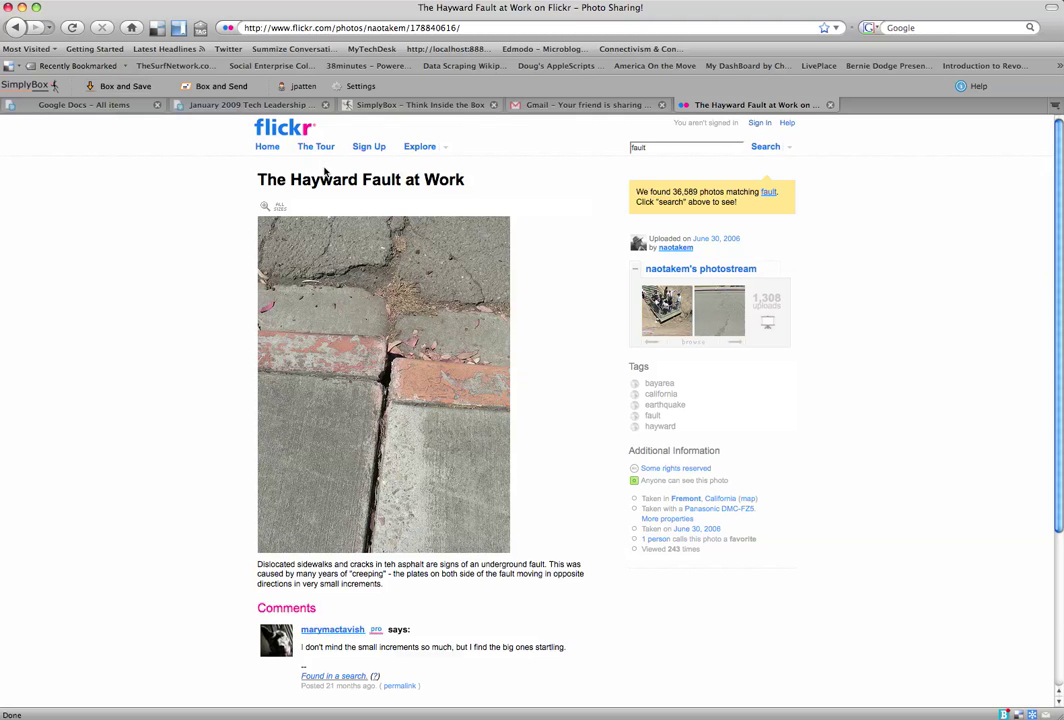
Return to the SimplyBox account page and open the earthquake Images box.
click(399, 105)
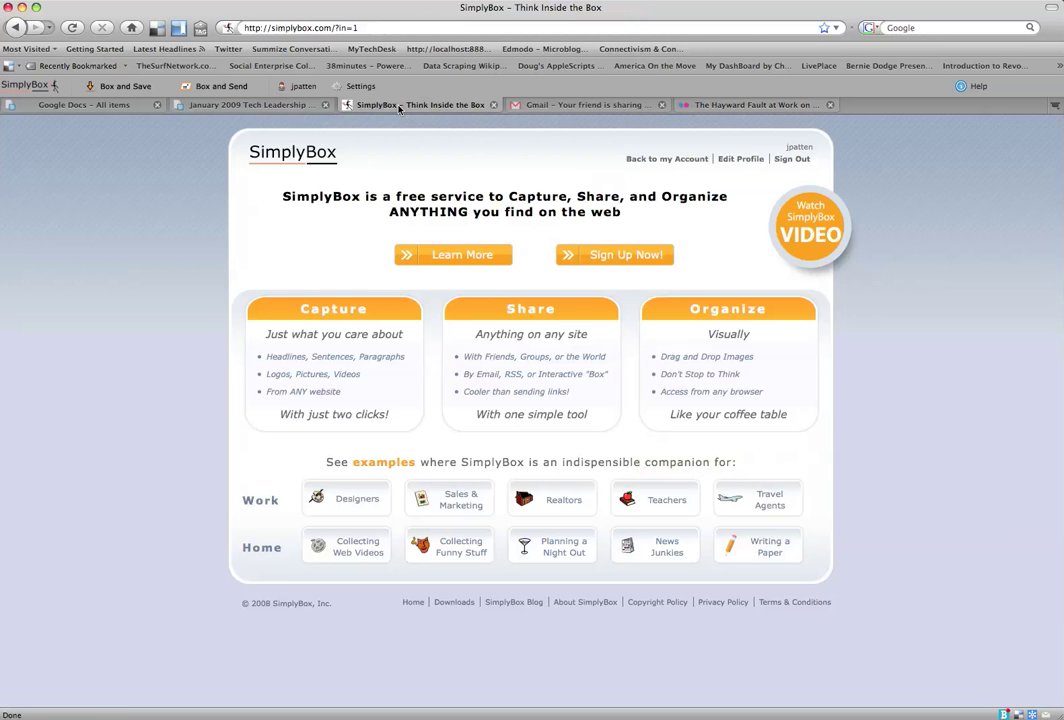
click(681, 160)
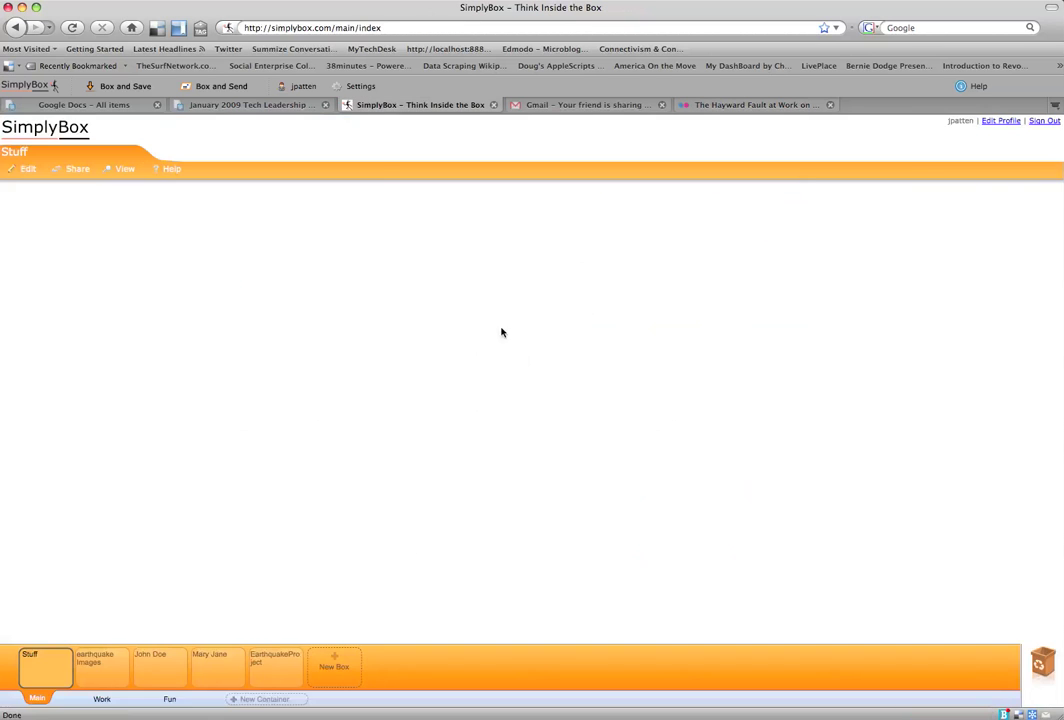
click(100, 665)
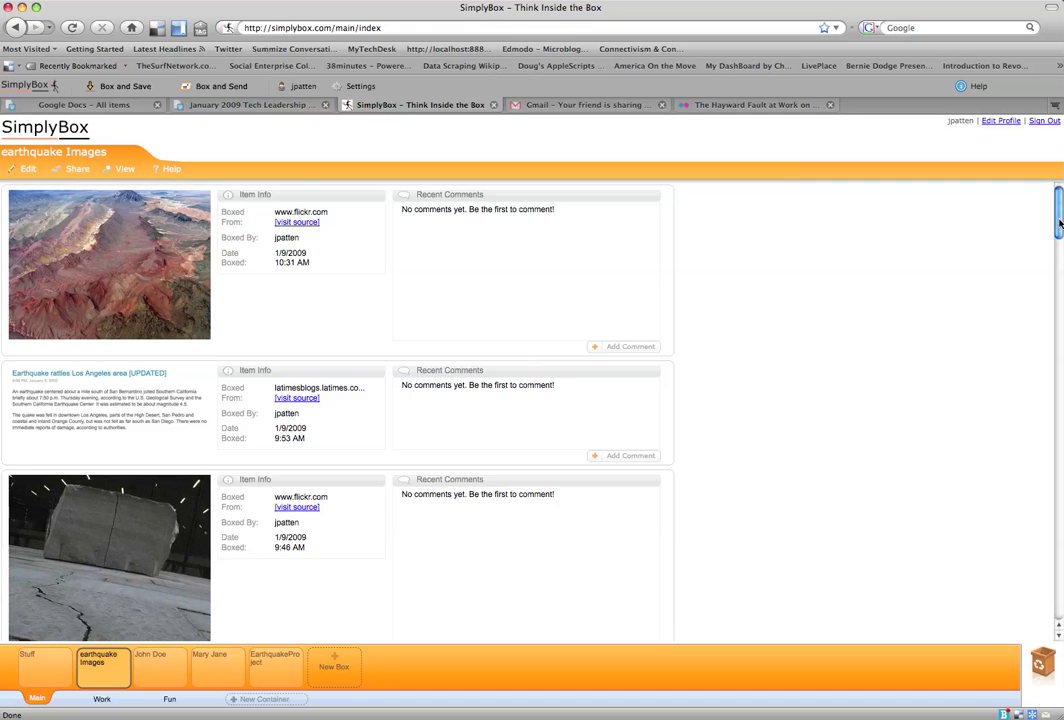
mouse_move(1059, 222)
mouse_down()
mouse_move(1050, 421)
mouse_move(1058, 200)
mouse_up()
Show the earthquake Images box as a free-view collage, review it, and begin a capture.
click(125, 170)
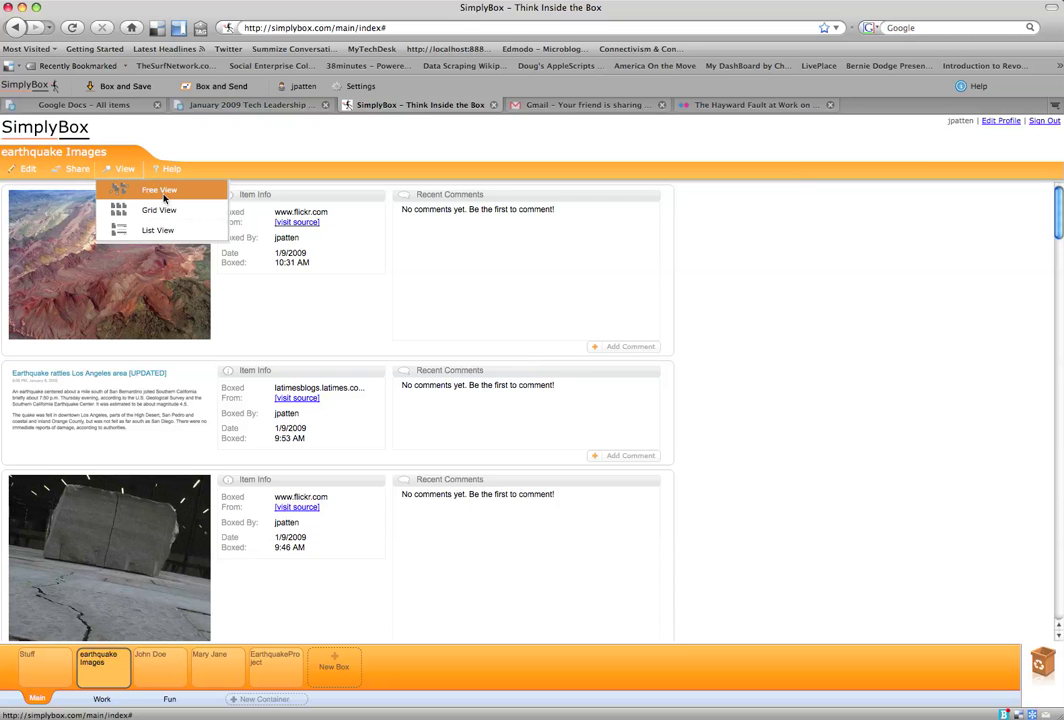
click(155, 190)
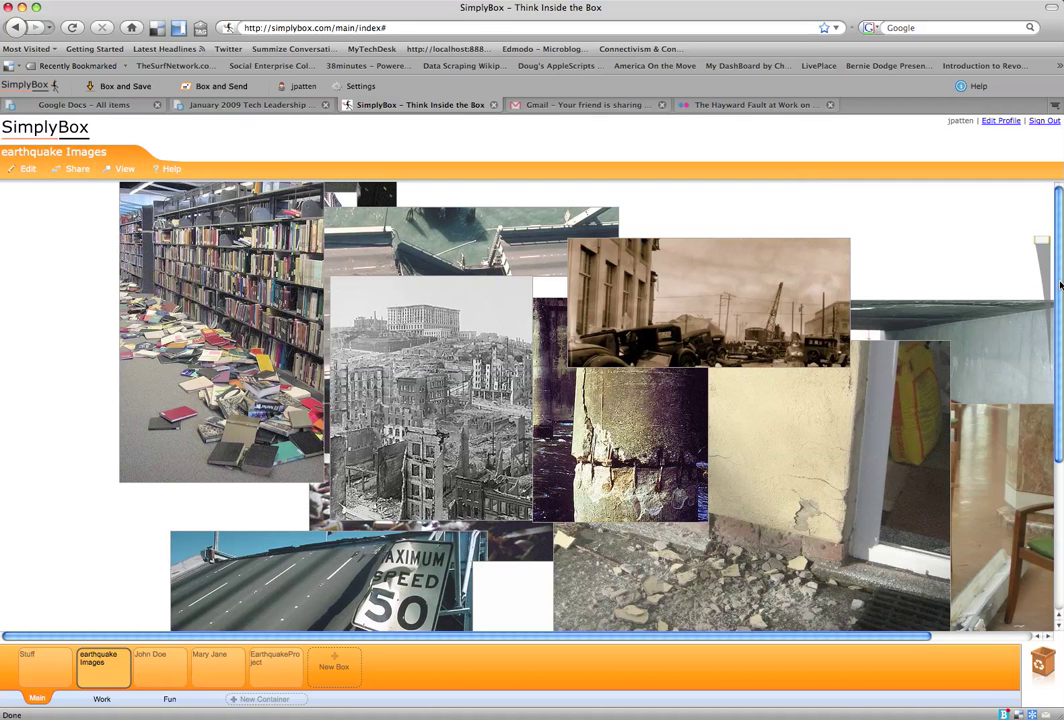
drag(1058, 284, 1062, 349)
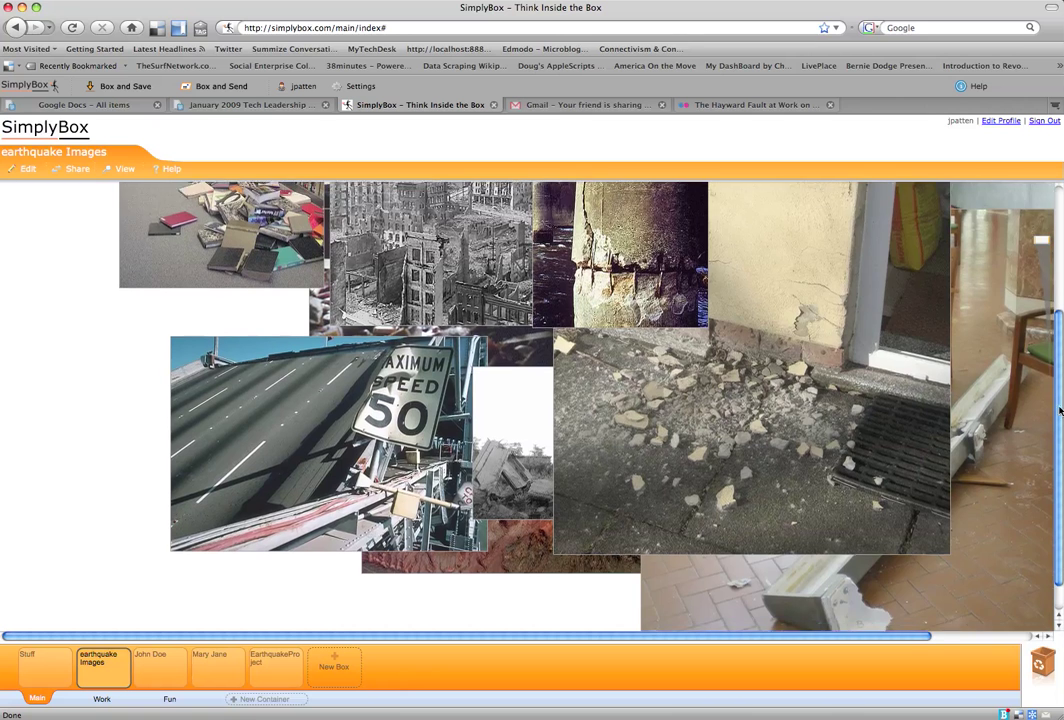
scroll(1059, 410, up, 5)
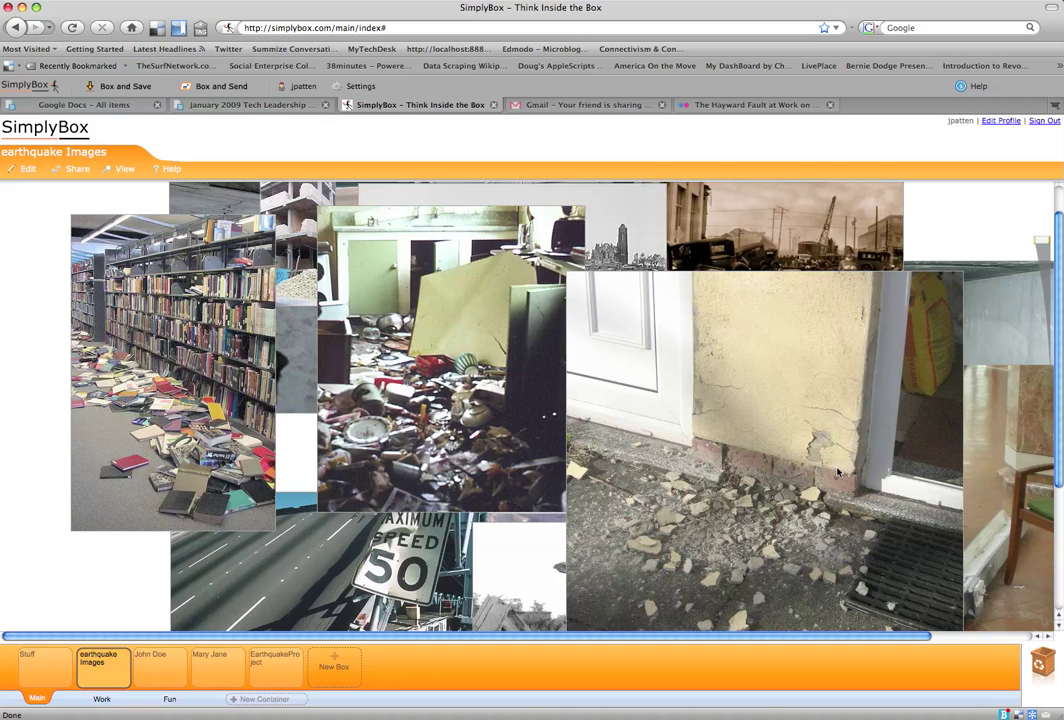
scroll(1059, 407, down, 3)
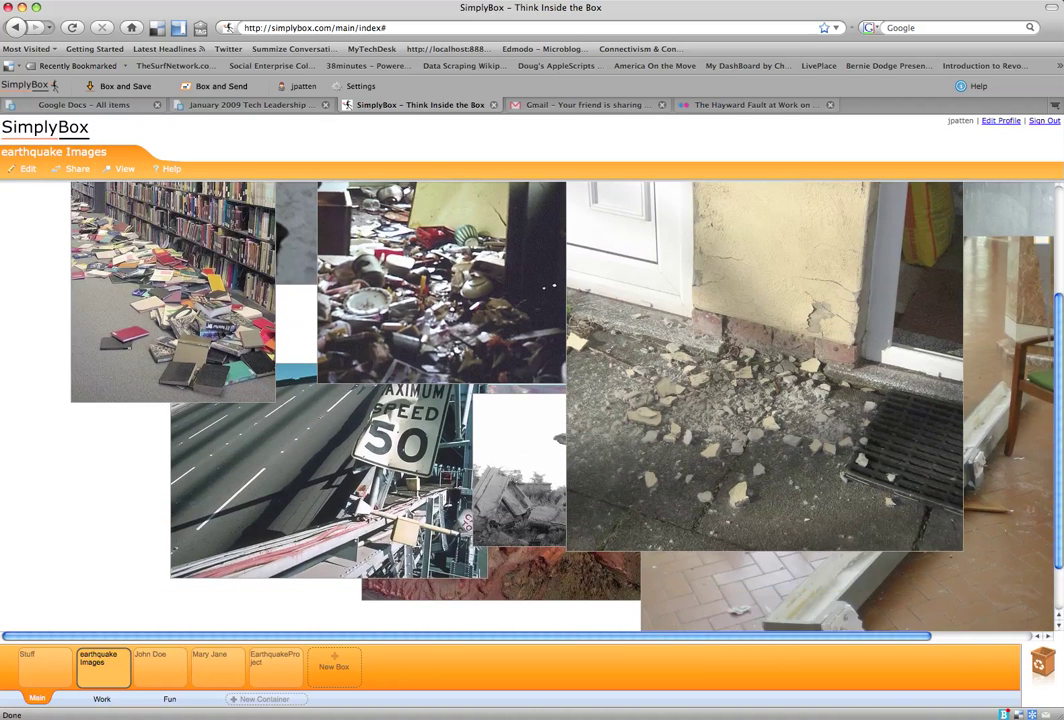
scroll(679, 441, up, 1)
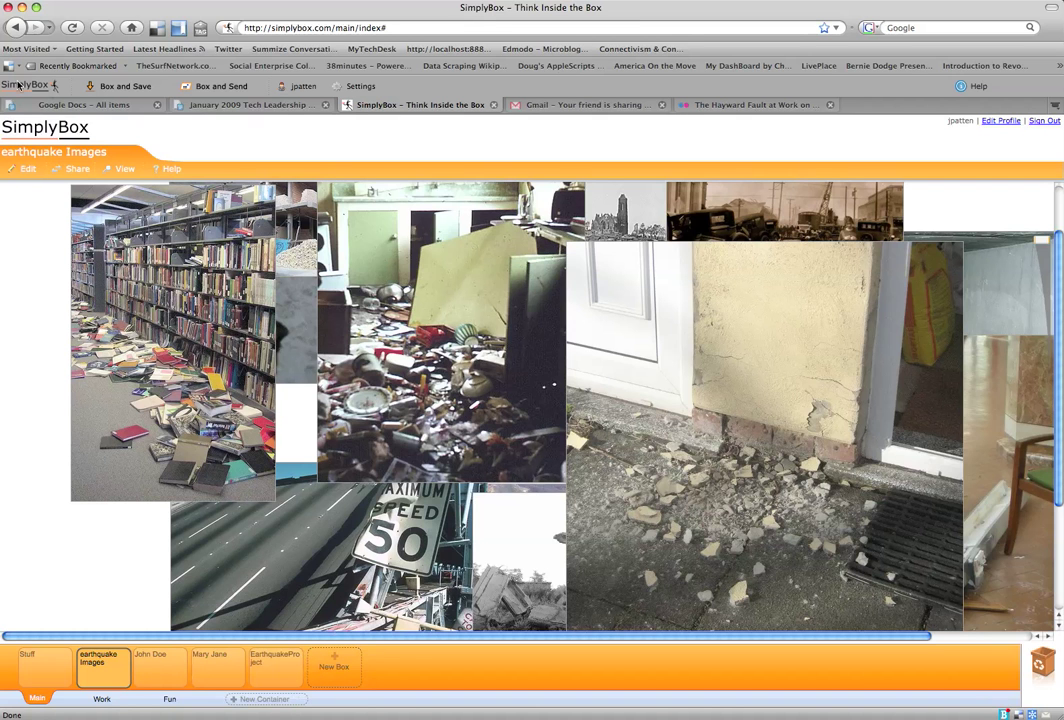
click(128, 88)
Outline the collage region, drop it onto the EarthquakeProject box, then cancel boxing.
drag(48, 189, 284, 685)
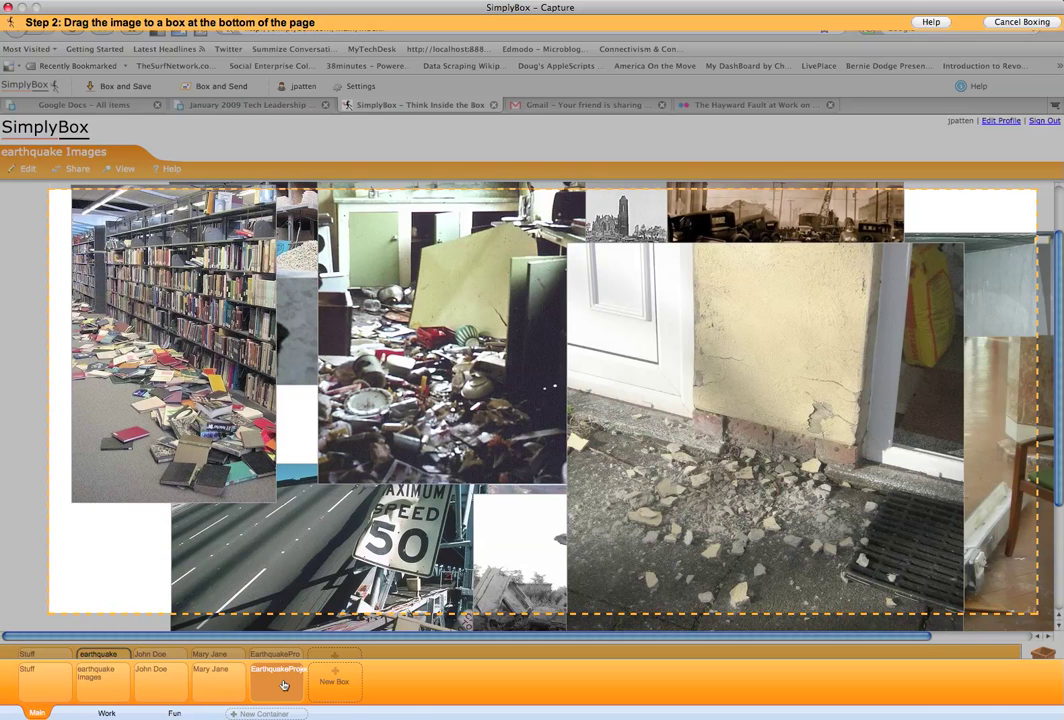
drag(284, 685, 280, 690)
drag(280, 690, 280, 690)
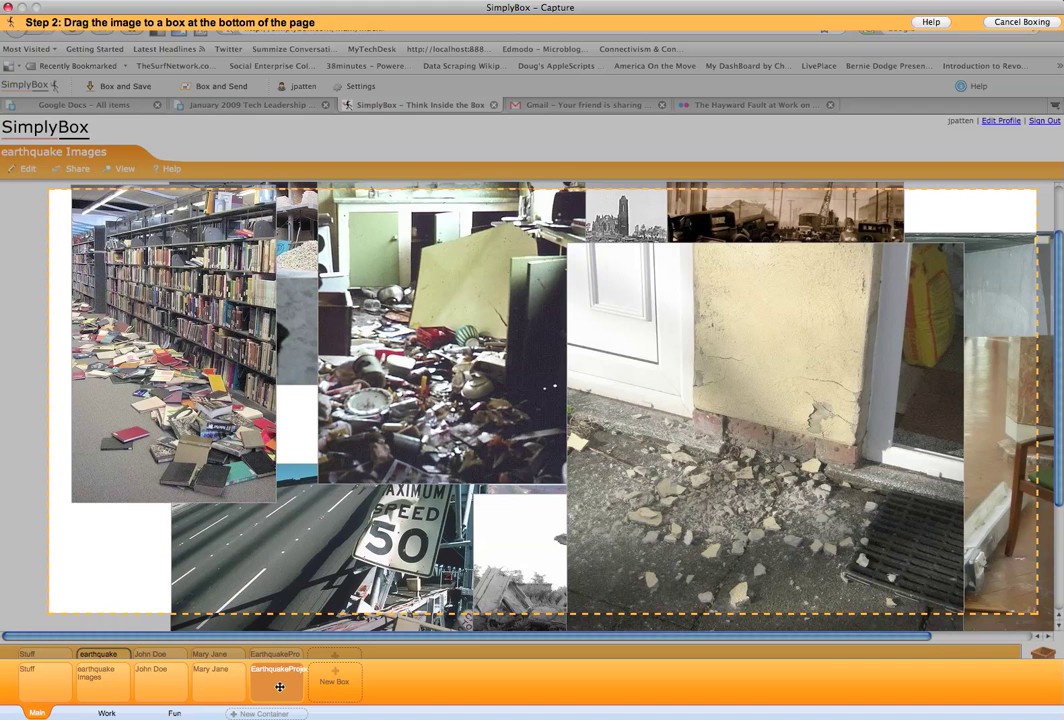
click(1020, 20)
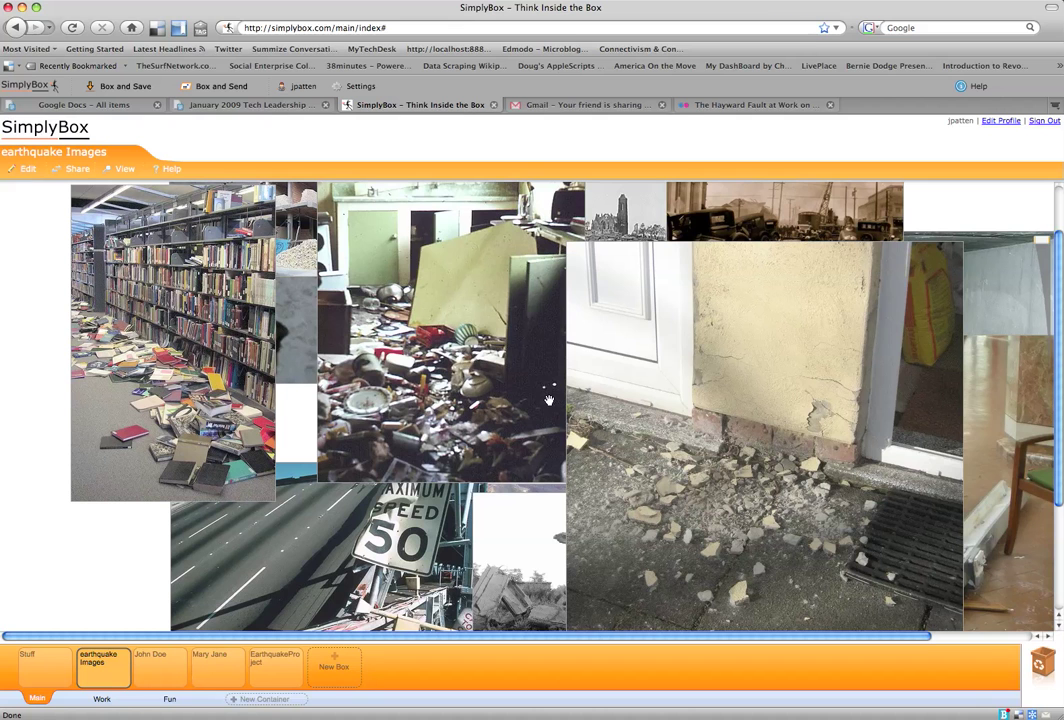
Open the EarthquakeProject box zoomed out and review its Share This Box public URL.
click(276, 664)
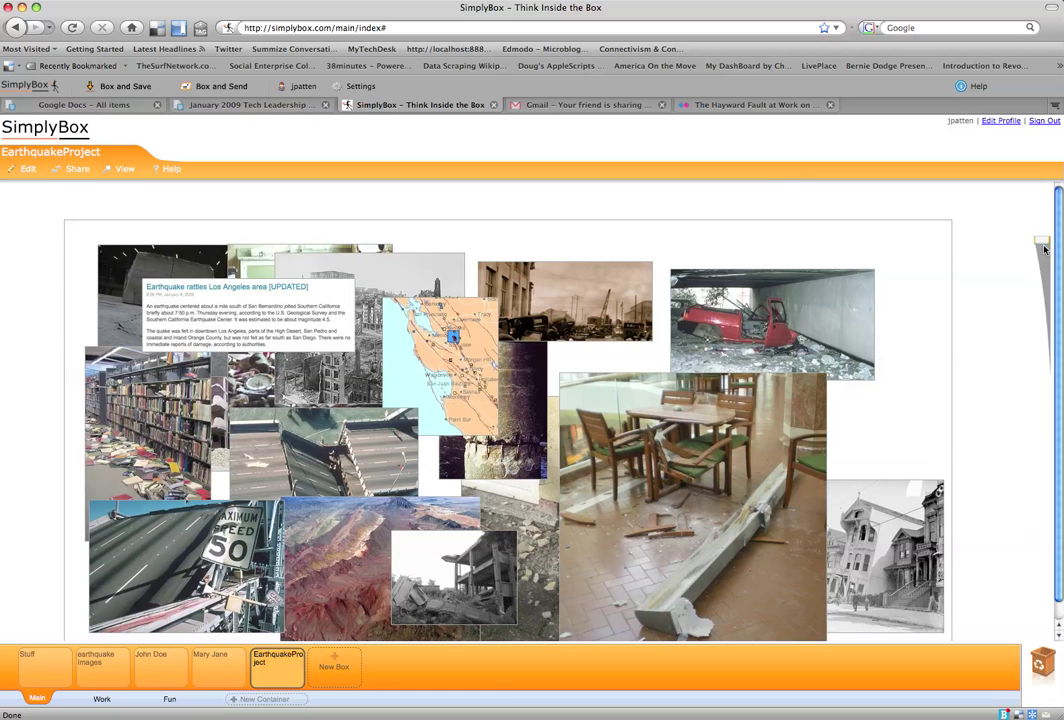
drag(1042, 243, 1042, 262)
click(77, 169)
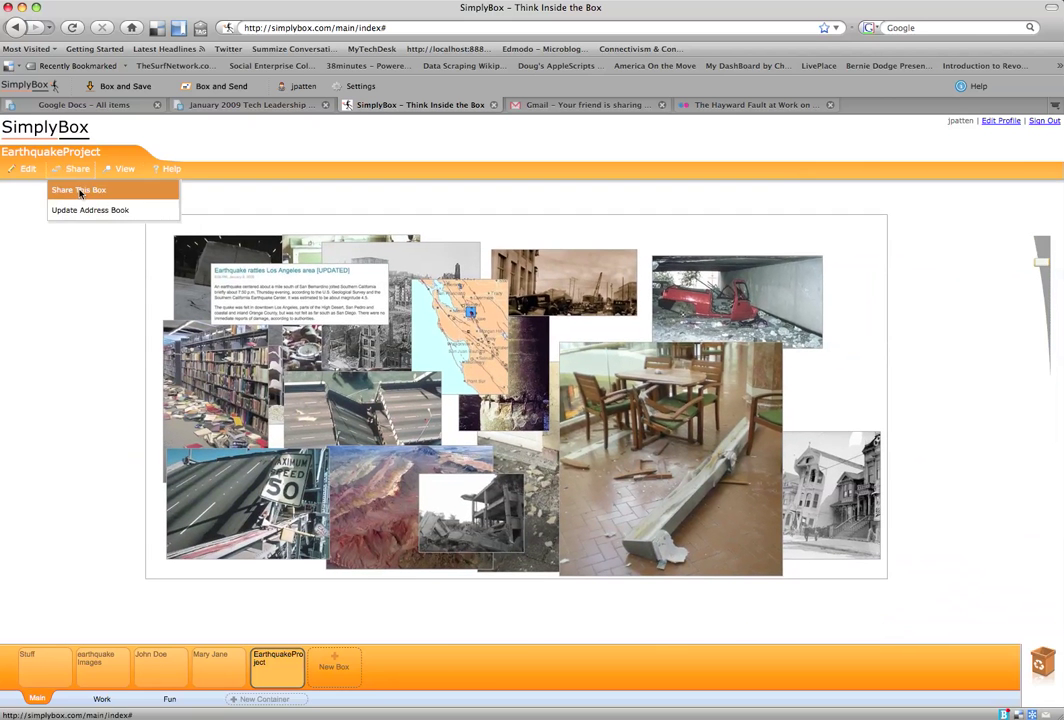
click(81, 191)
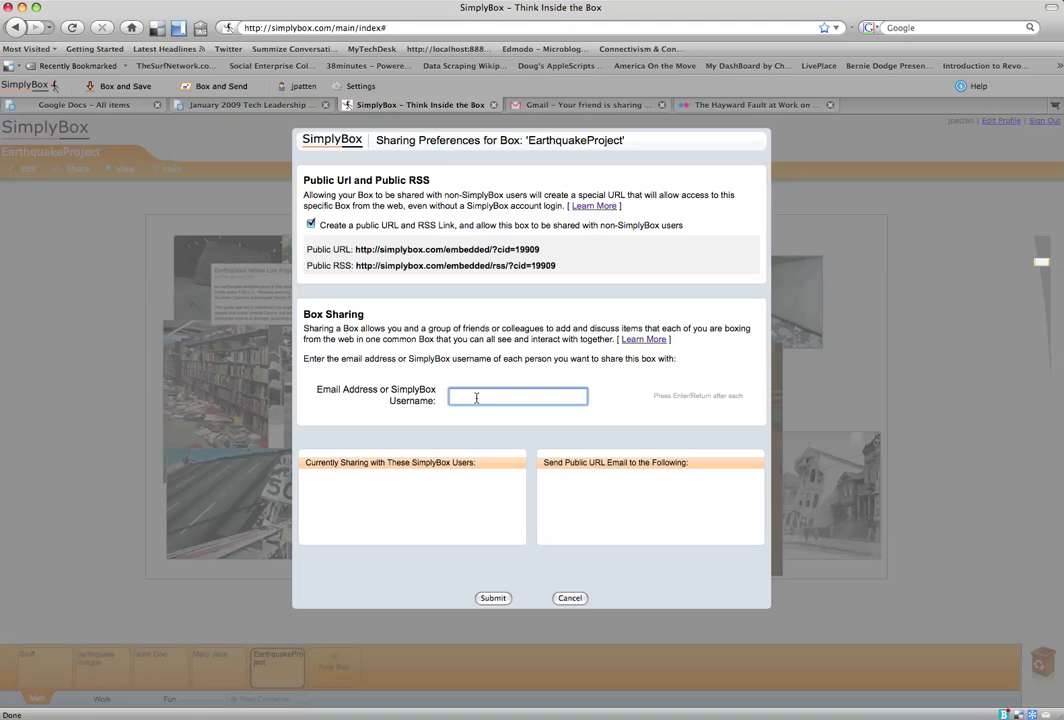
click(571, 598)
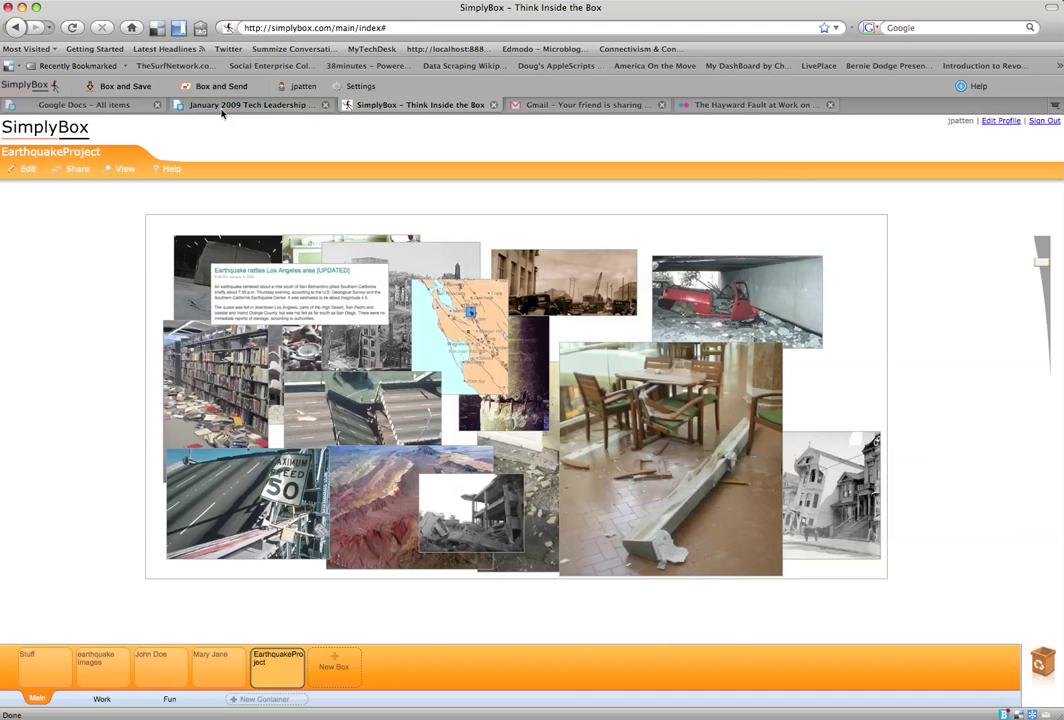
Open Gmail's 'Your friend is sharing a URL' email and follow its Website URL link.
click(88, 105)
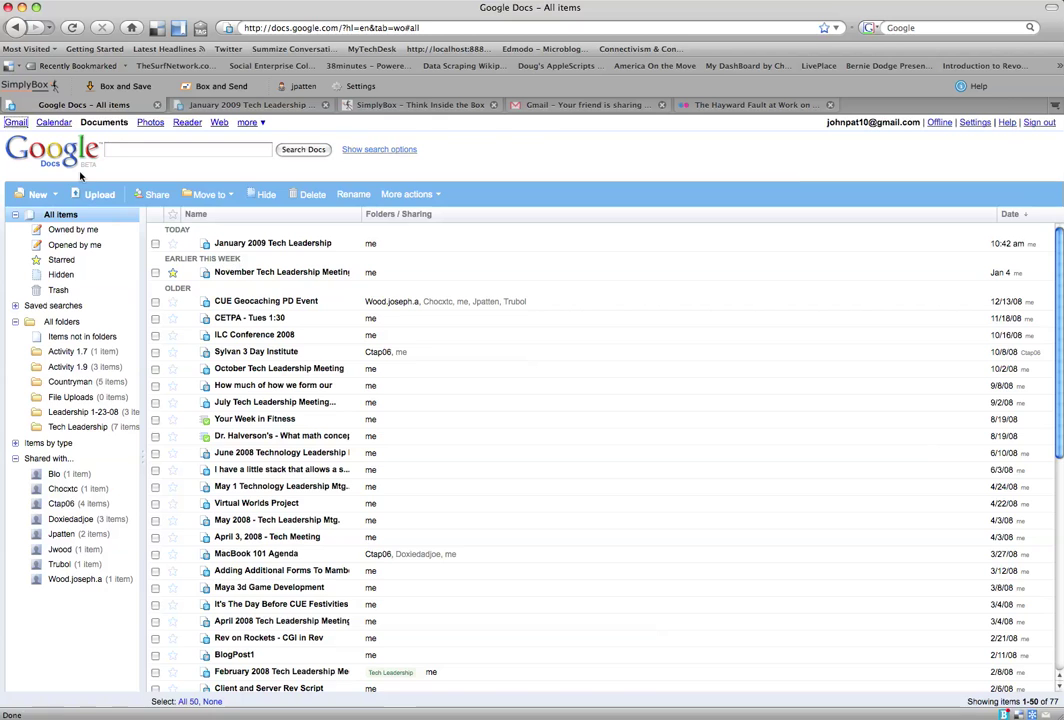
click(17, 122)
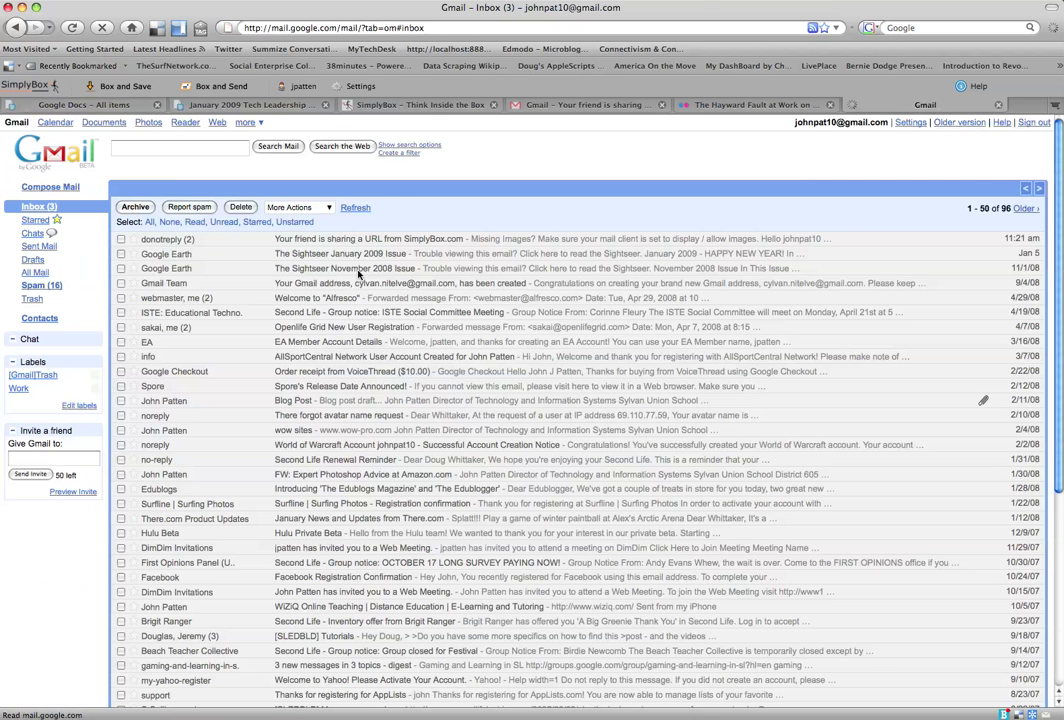
click(227, 242)
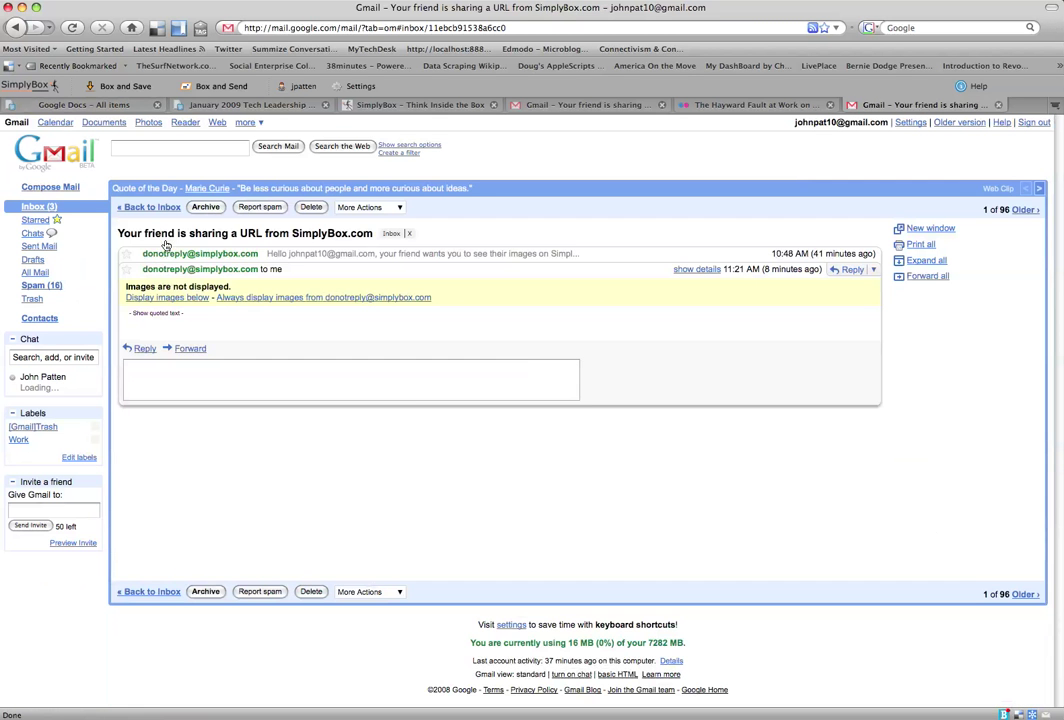
click(231, 254)
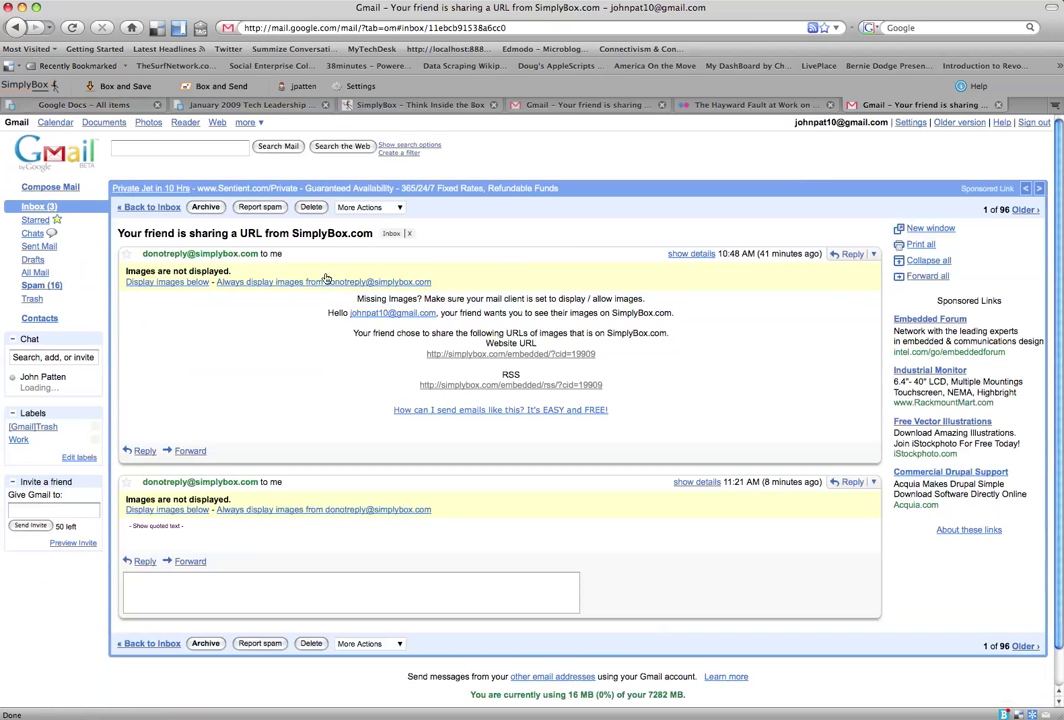
click(511, 355)
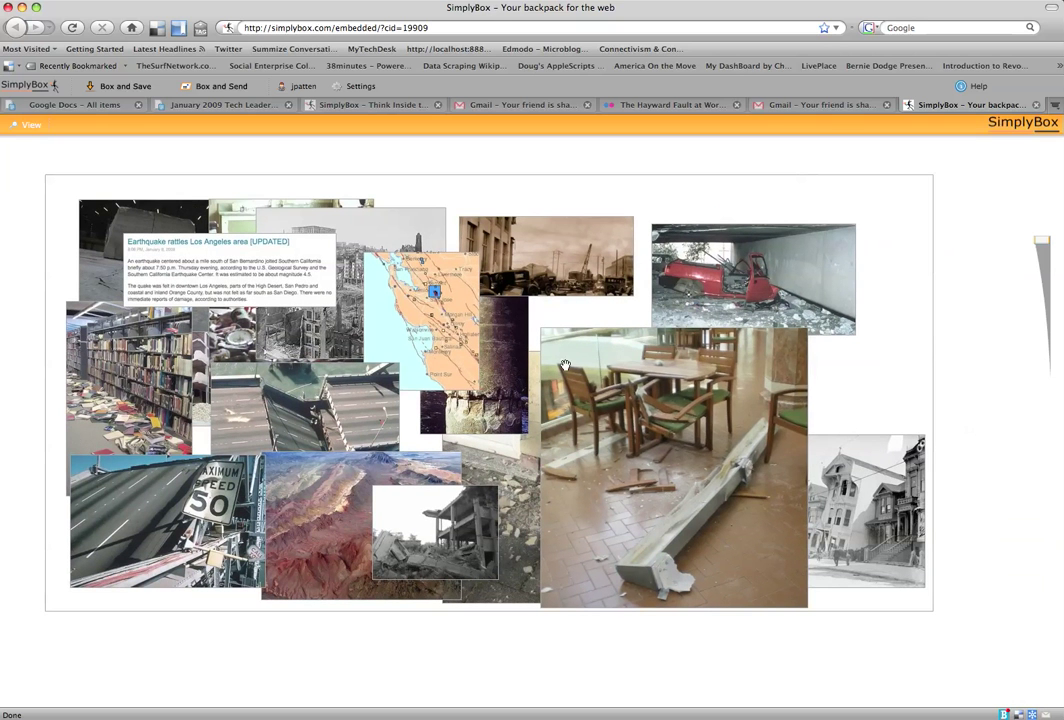
Save the cafeteria photo with the fallen column to disk as earthquake.jpg.
right_click(603, 360)
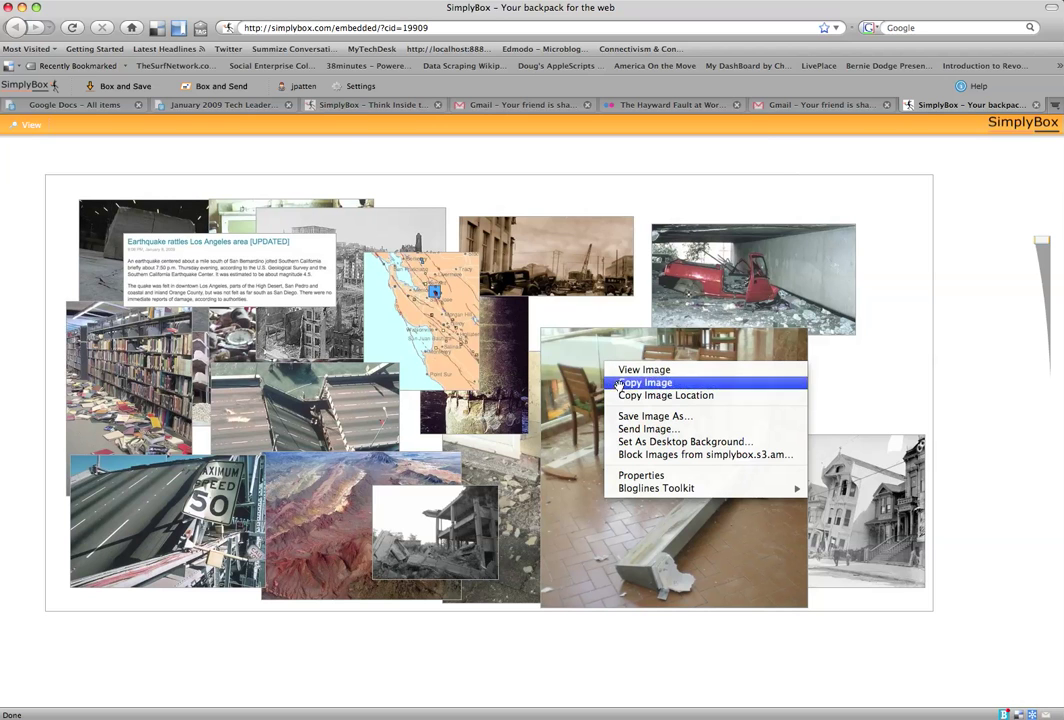
click(632, 416)
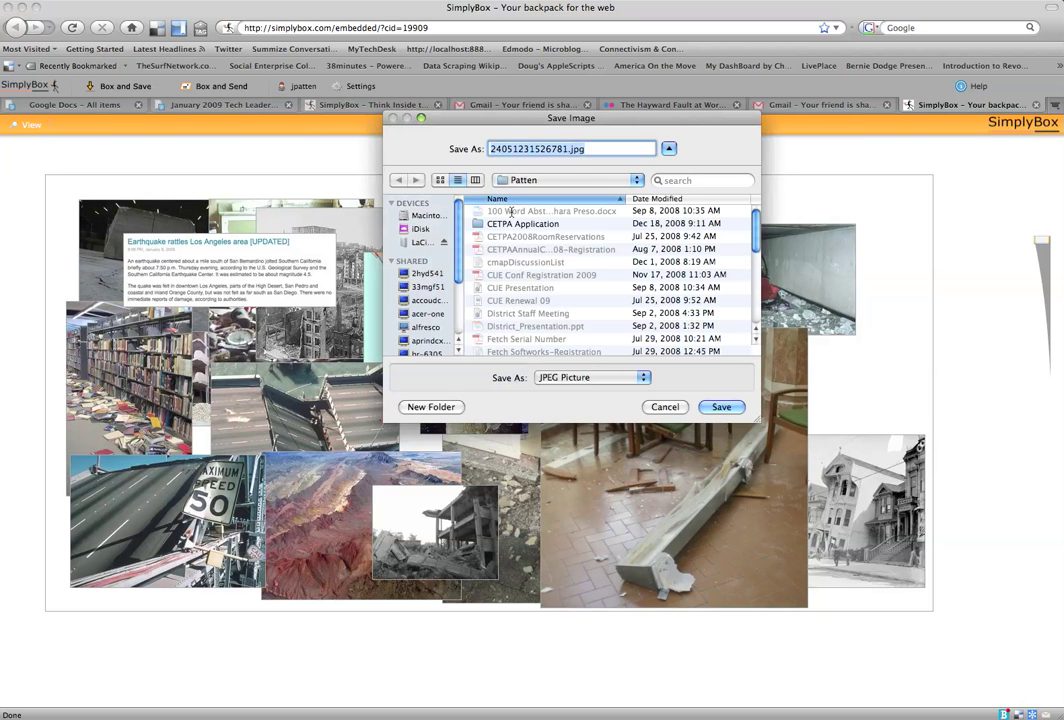
text(earthqua)
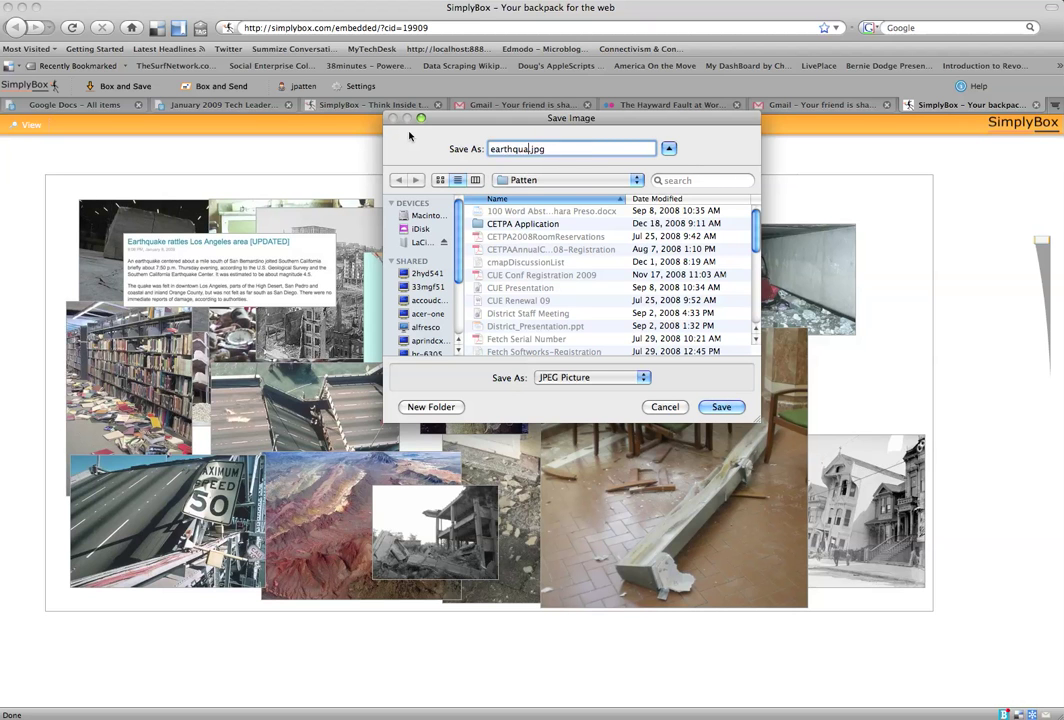
text(ke)
key(Return)
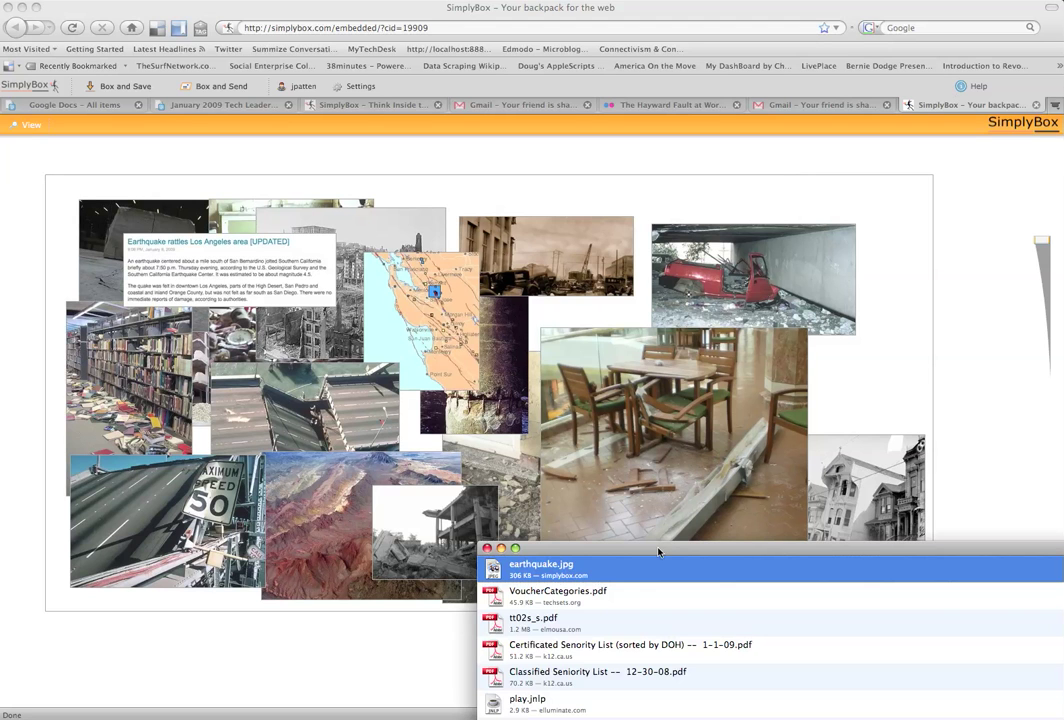
Move the downloads list aside and go back to the SimplyBox main page.
drag(658, 552, 697, 661)
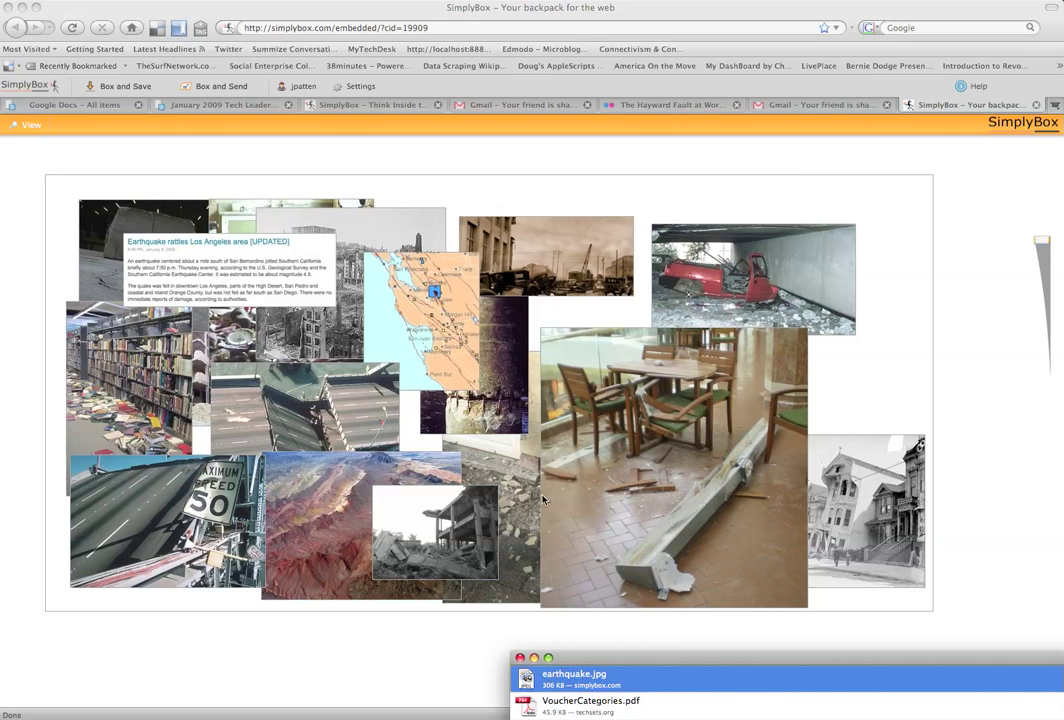
click(211, 154)
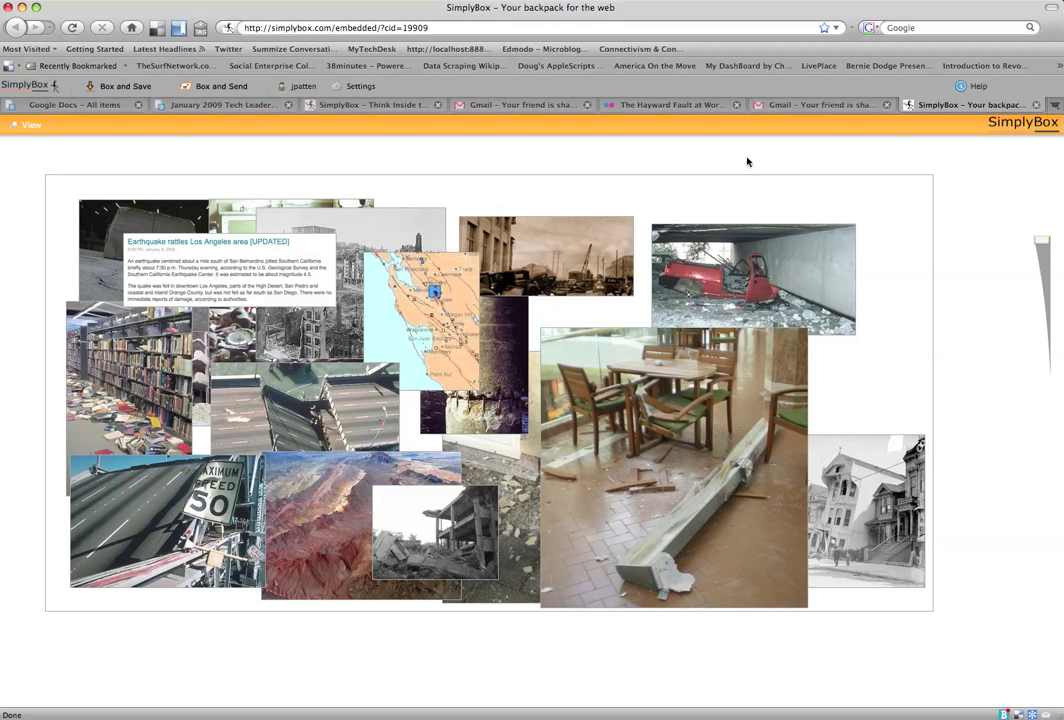
click(352, 111)
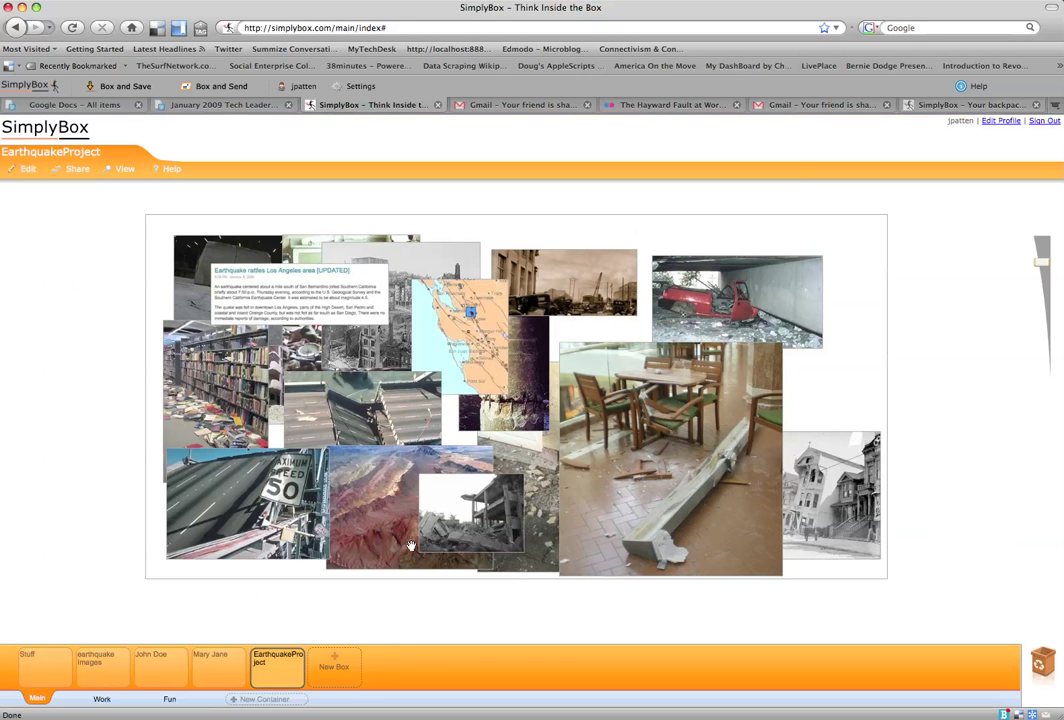